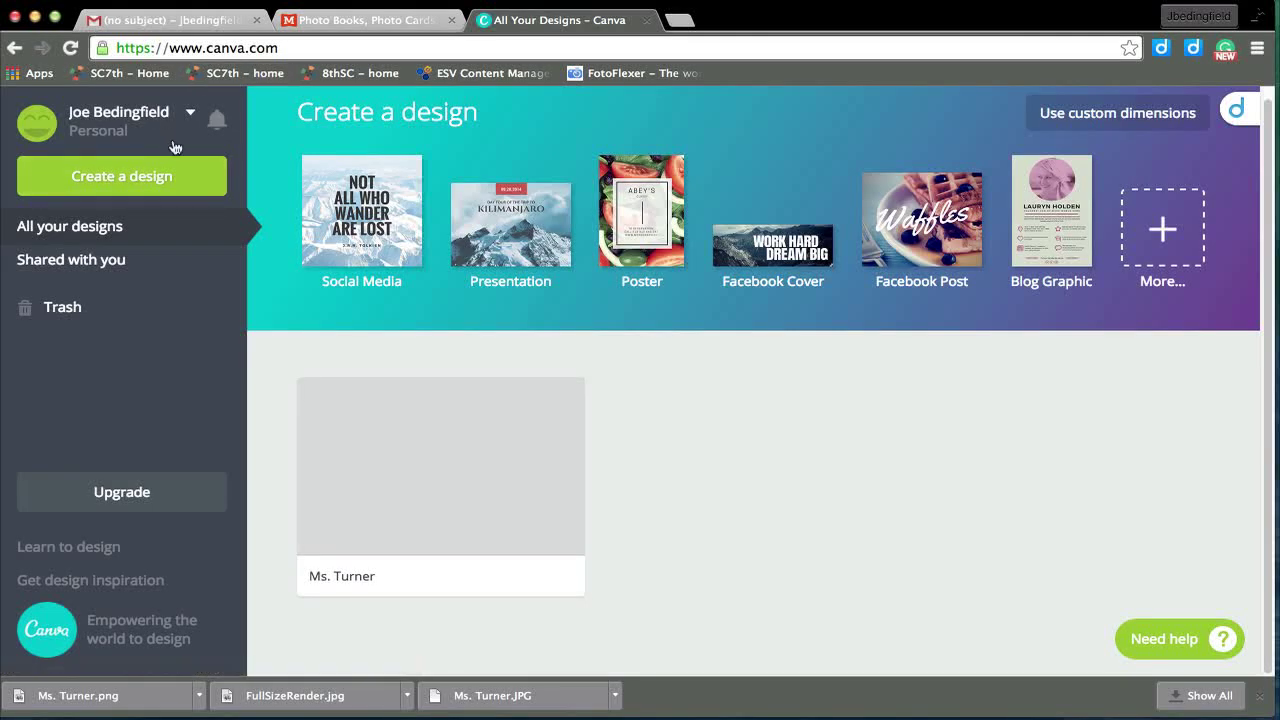
# Start a new Photo Collage design from the Events section of Create a design
pyautogui.click(145, 176)
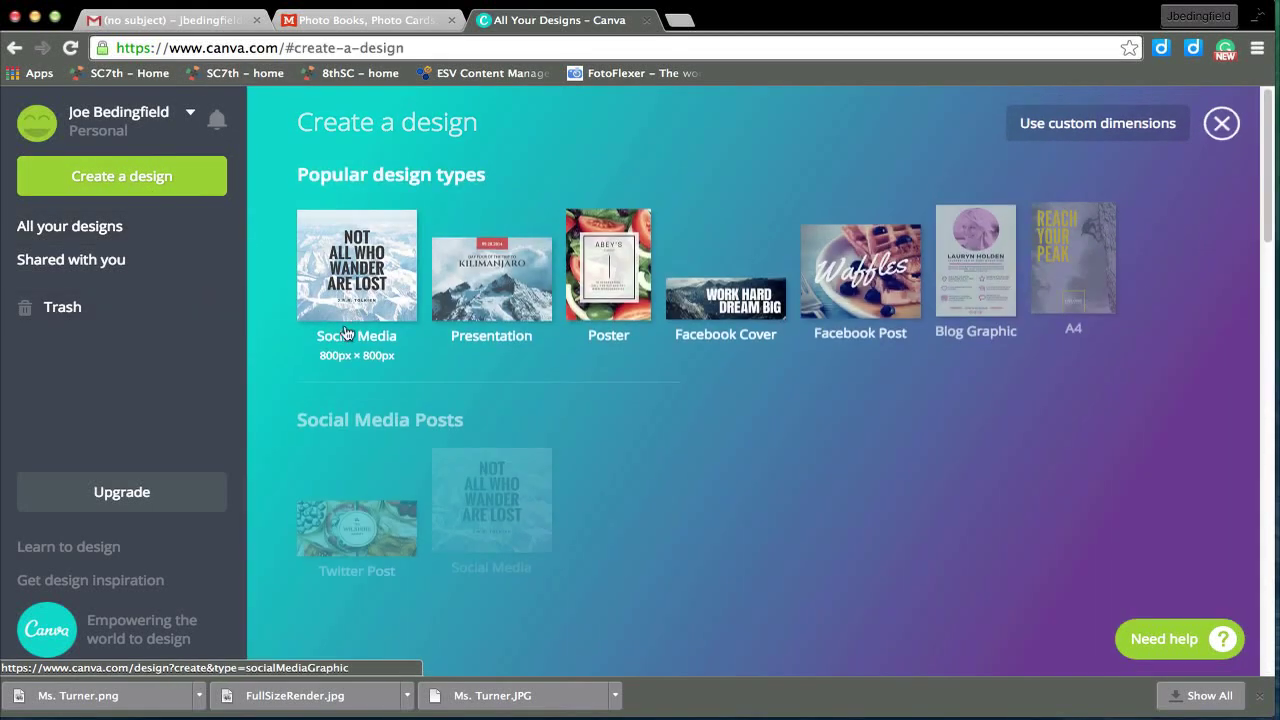
pyautogui.scroll(-3, 743, 389)
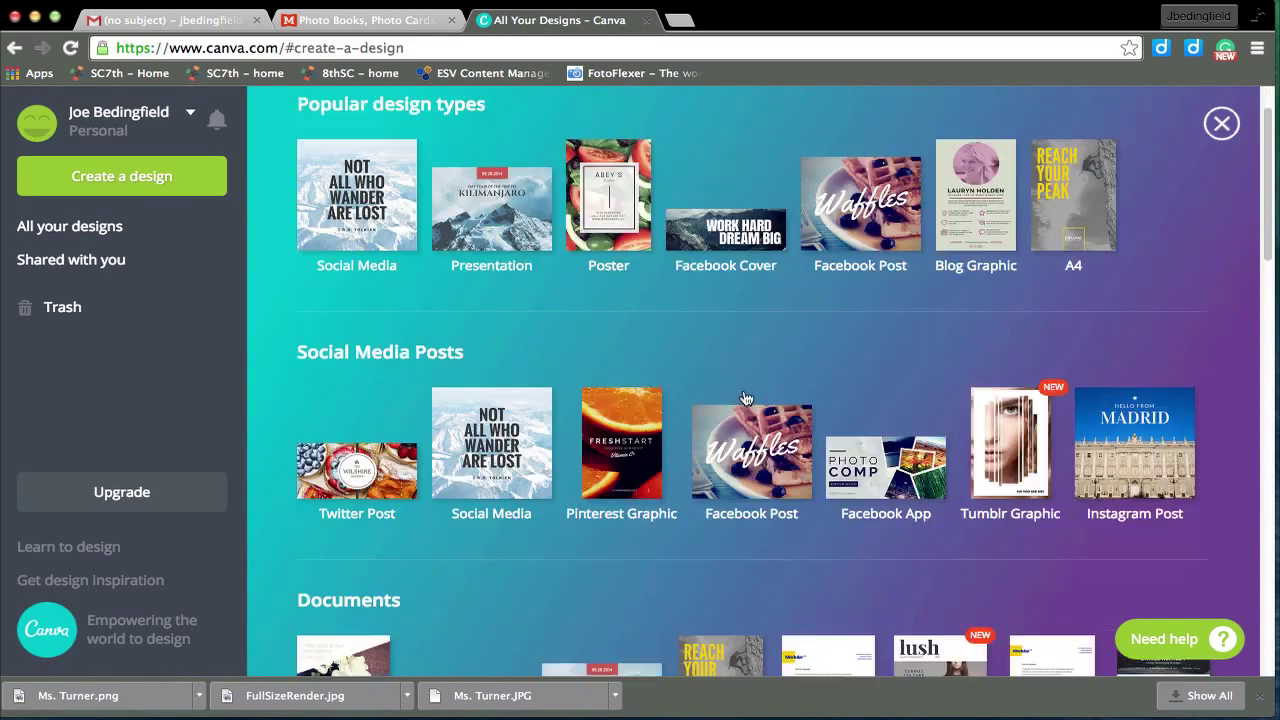
pyautogui.scroll(-5, 749, 398)
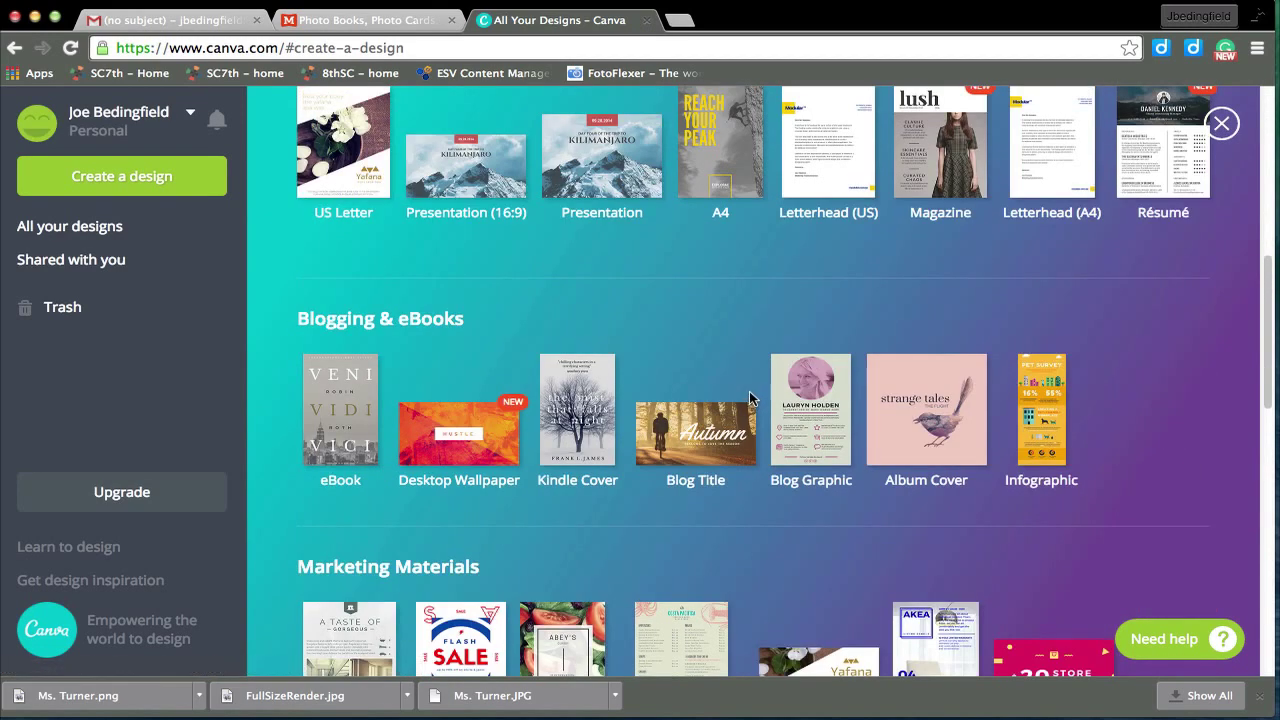
pyautogui.scroll(-4, 749, 398)
pyautogui.scroll(-3, 751, 393)
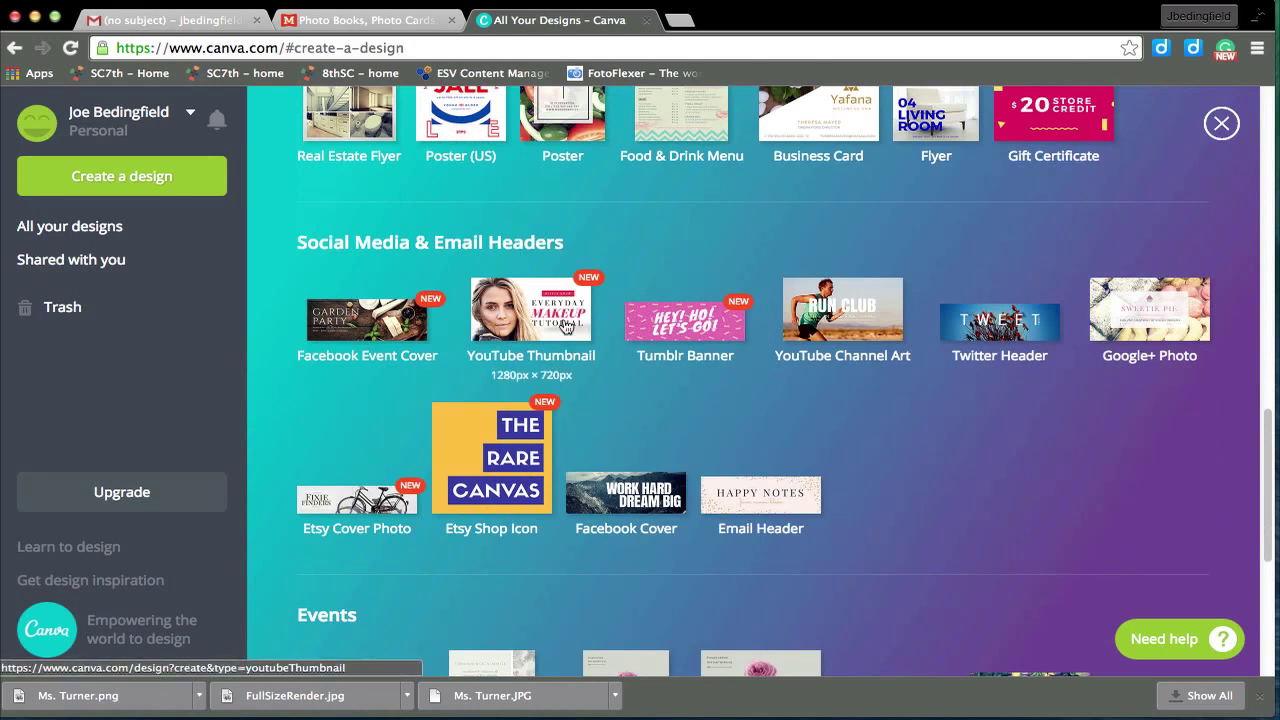
pyautogui.scroll(-5, 854, 432)
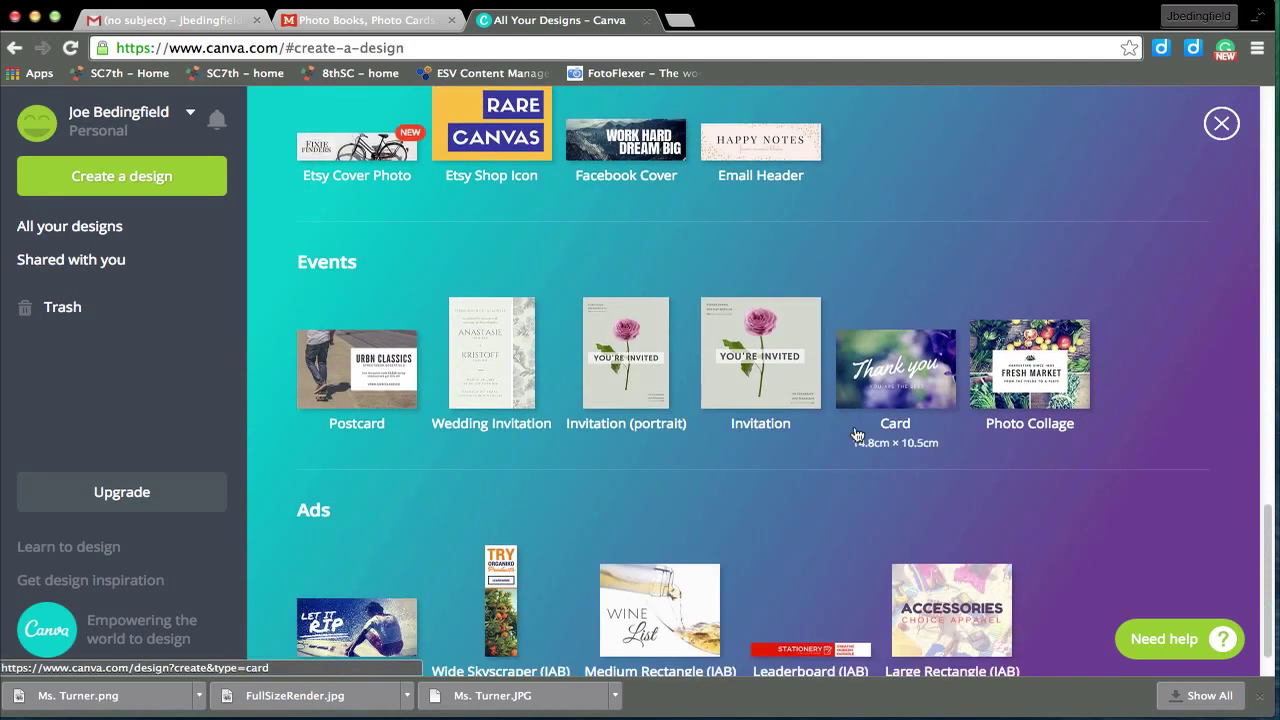
pyautogui.click(1063, 372)
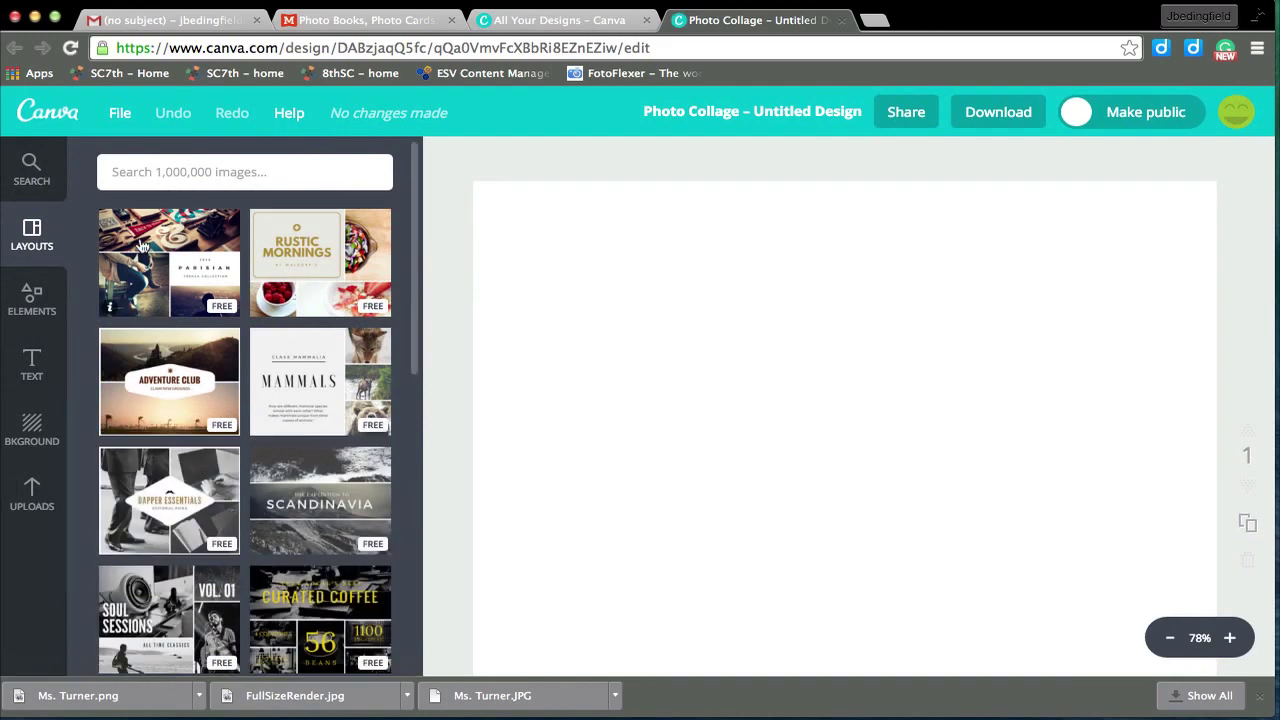
# Apply the Into the Wild layout to the blank collage
pyautogui.scroll(-3, 170, 480)
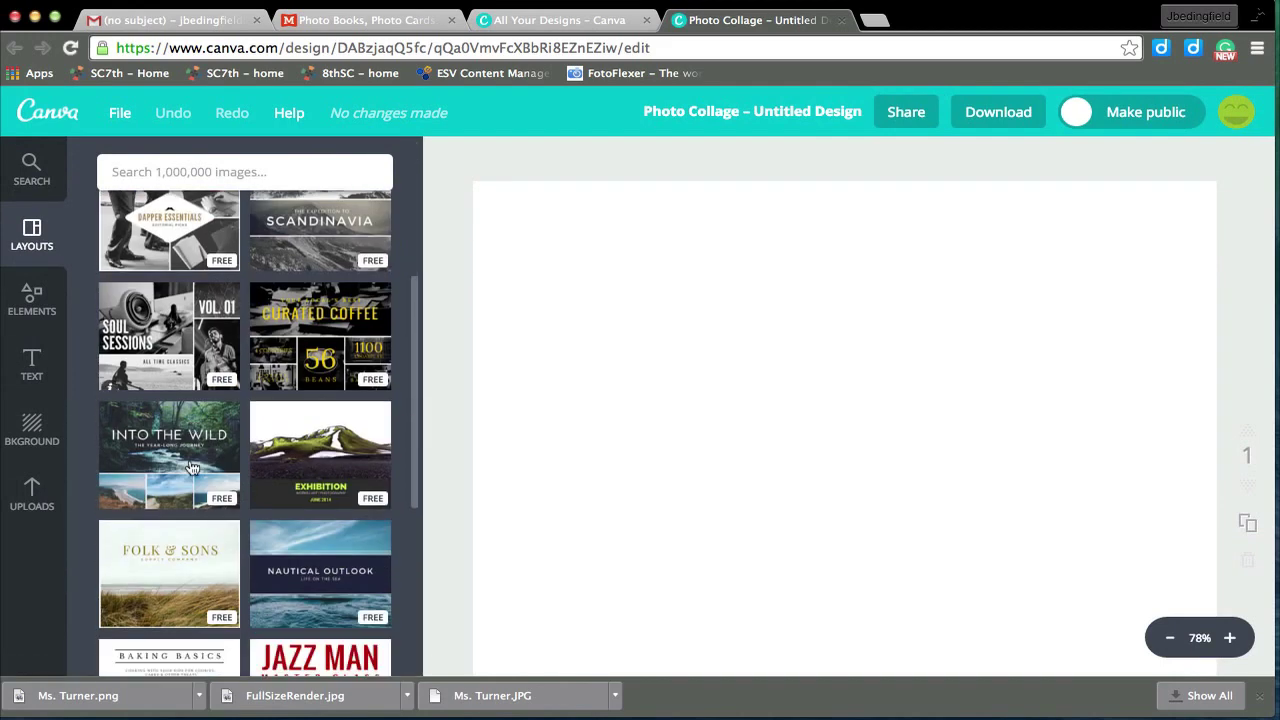
pyautogui.click(139, 441)
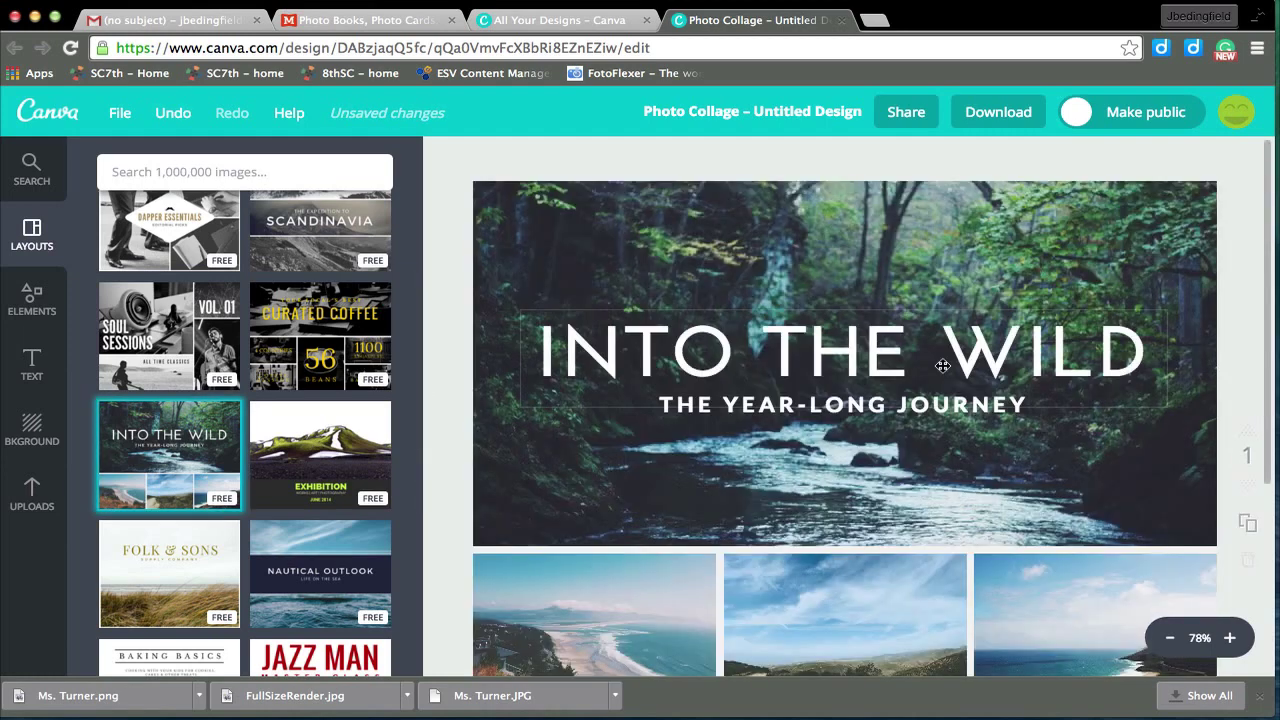
pyautogui.click(927, 355)
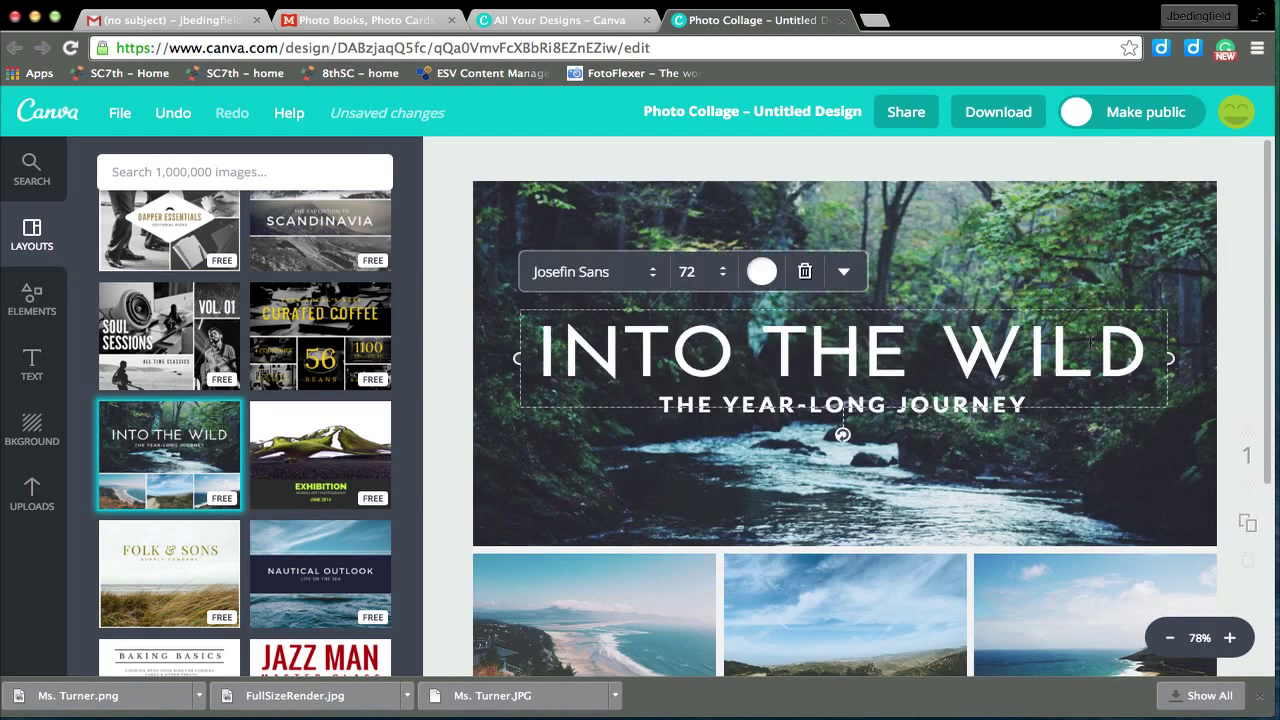
# Replace the INTO THE WILD headline with the teacher's name
pyautogui.moveTo(1150, 355); pyautogui.dragTo(536, 350)
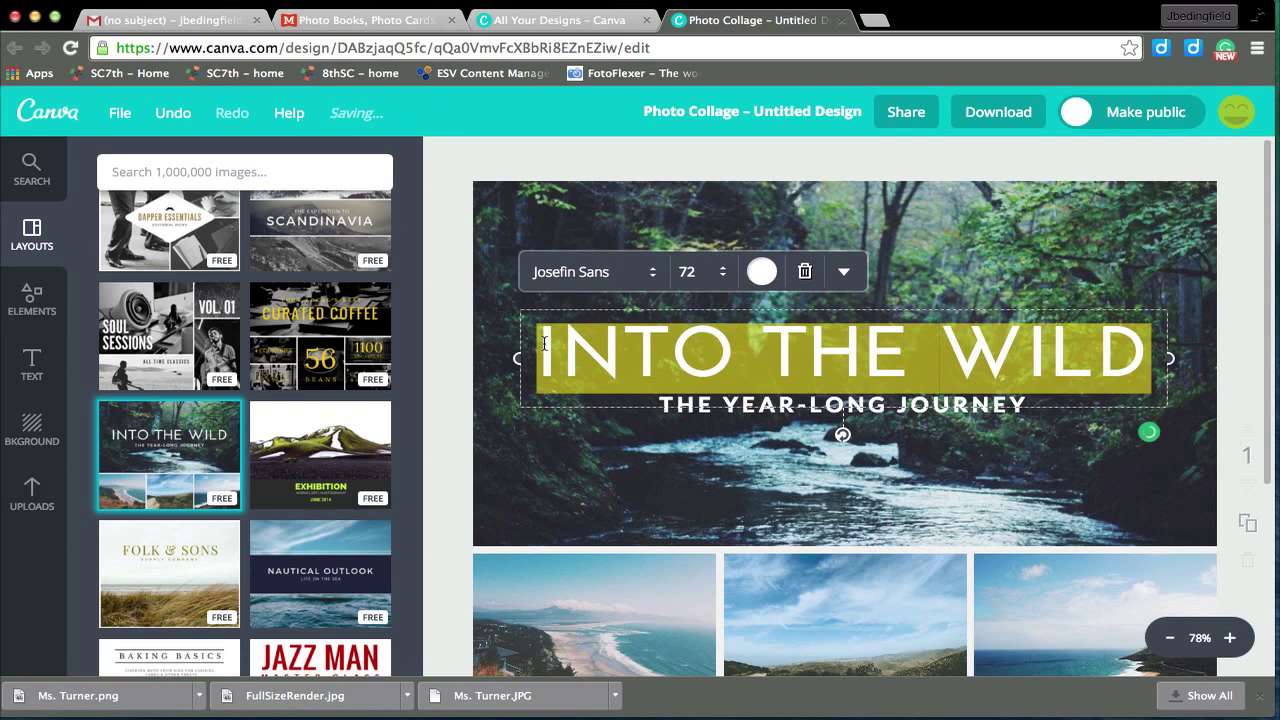
pyautogui.write('MS. TURNER')
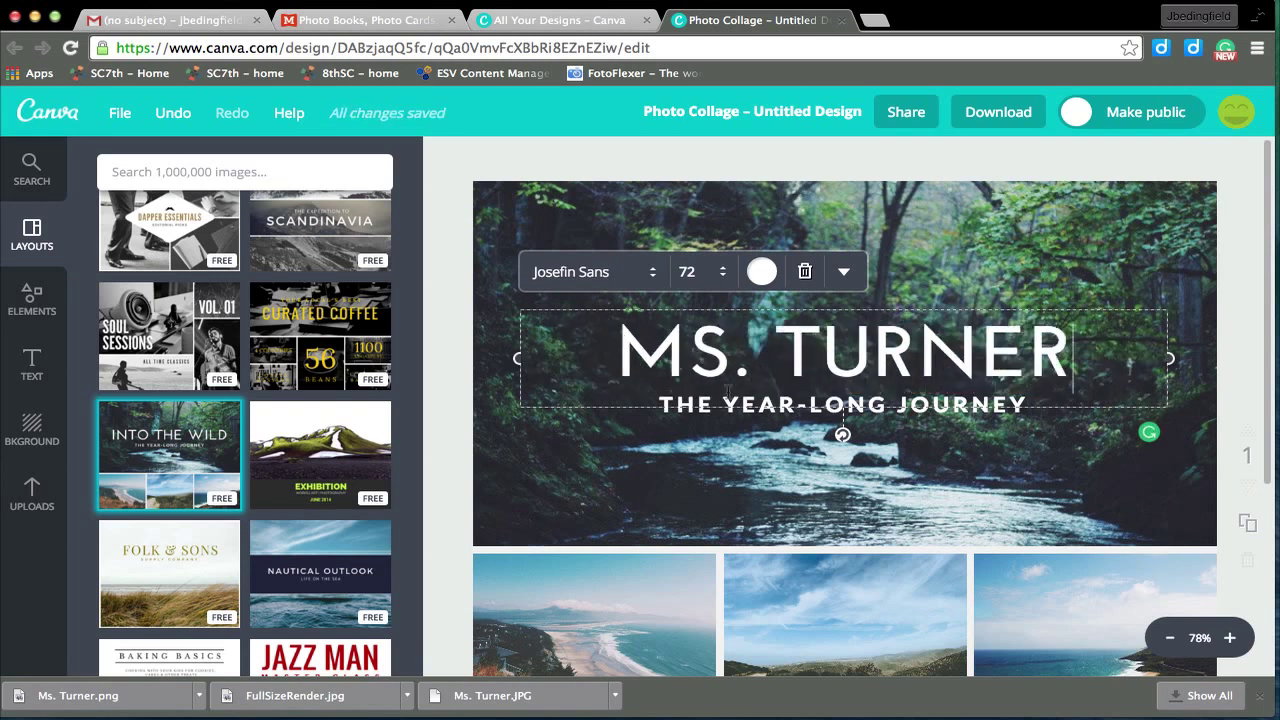
pyautogui.click(1020, 450)
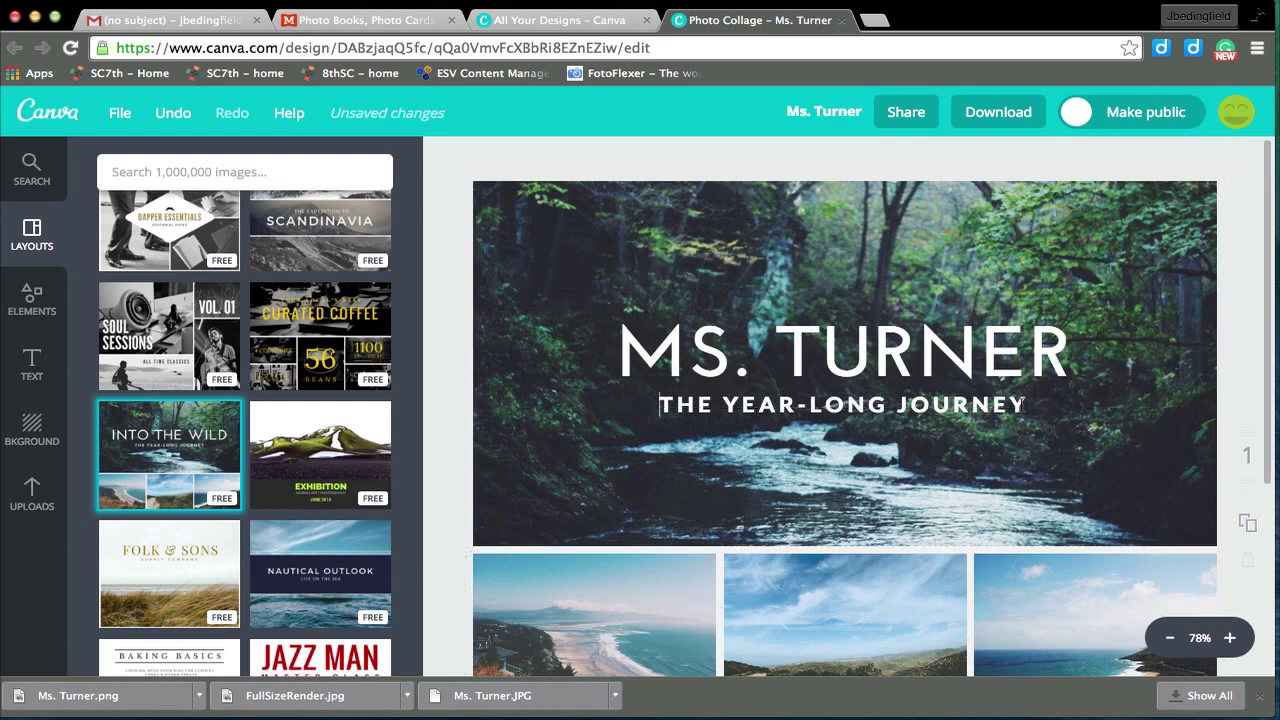
# Replace the subtitle text with MATH
pyautogui.click(1040, 405)
pyautogui.moveTo(1030, 404); pyautogui.dragTo(679, 389)
pyautogui.write('MATH')
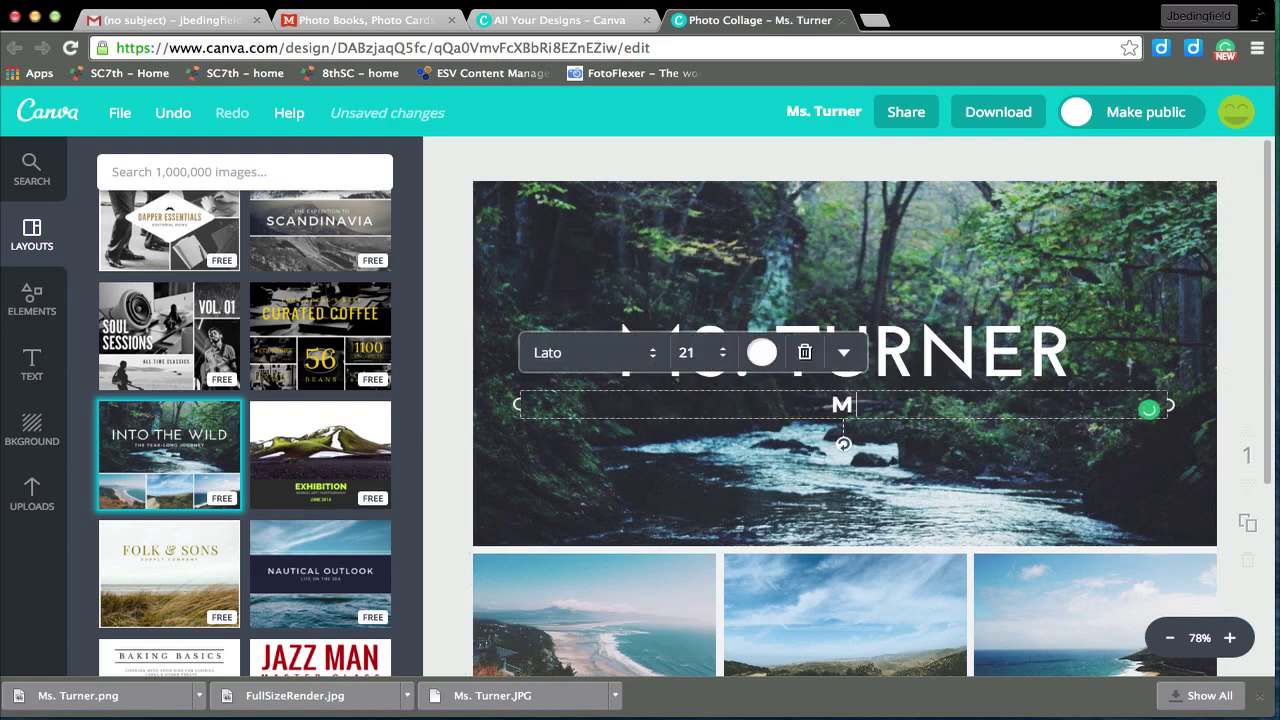
pyautogui.click(560, 590)
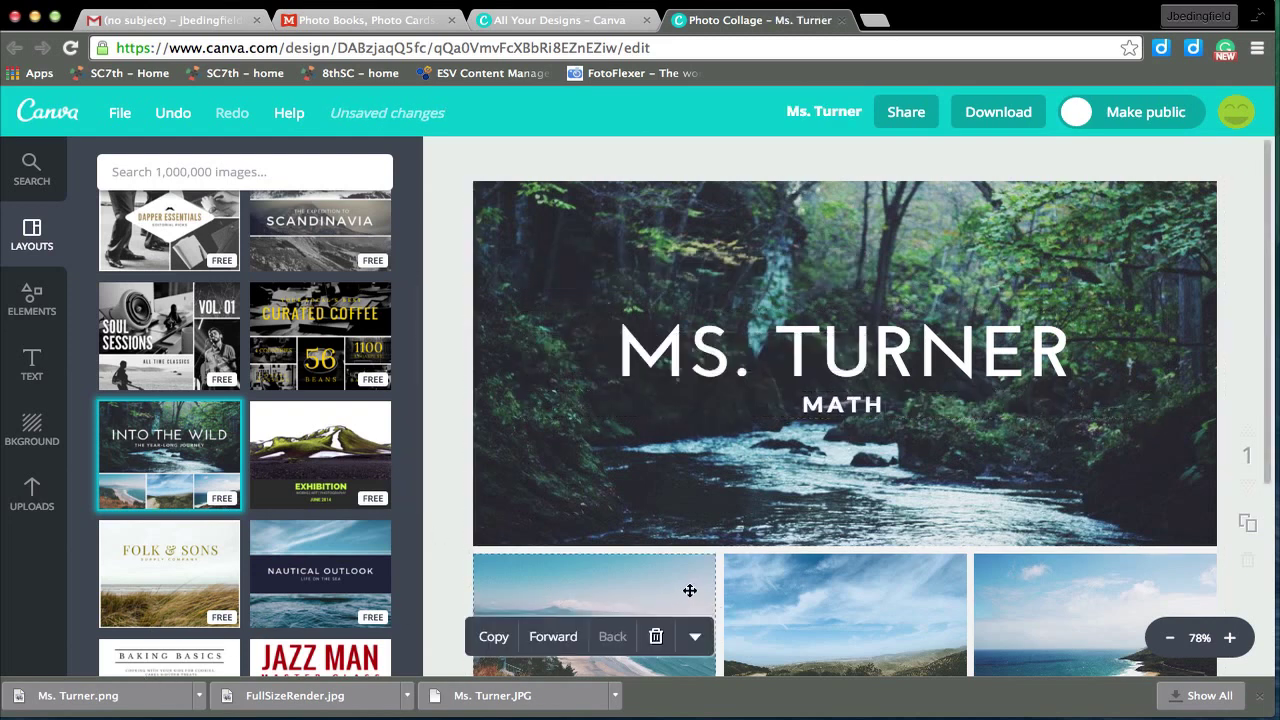
# Put the uploaded classroom-door photo of the teacher into the large top frame
pyautogui.click(32, 492)
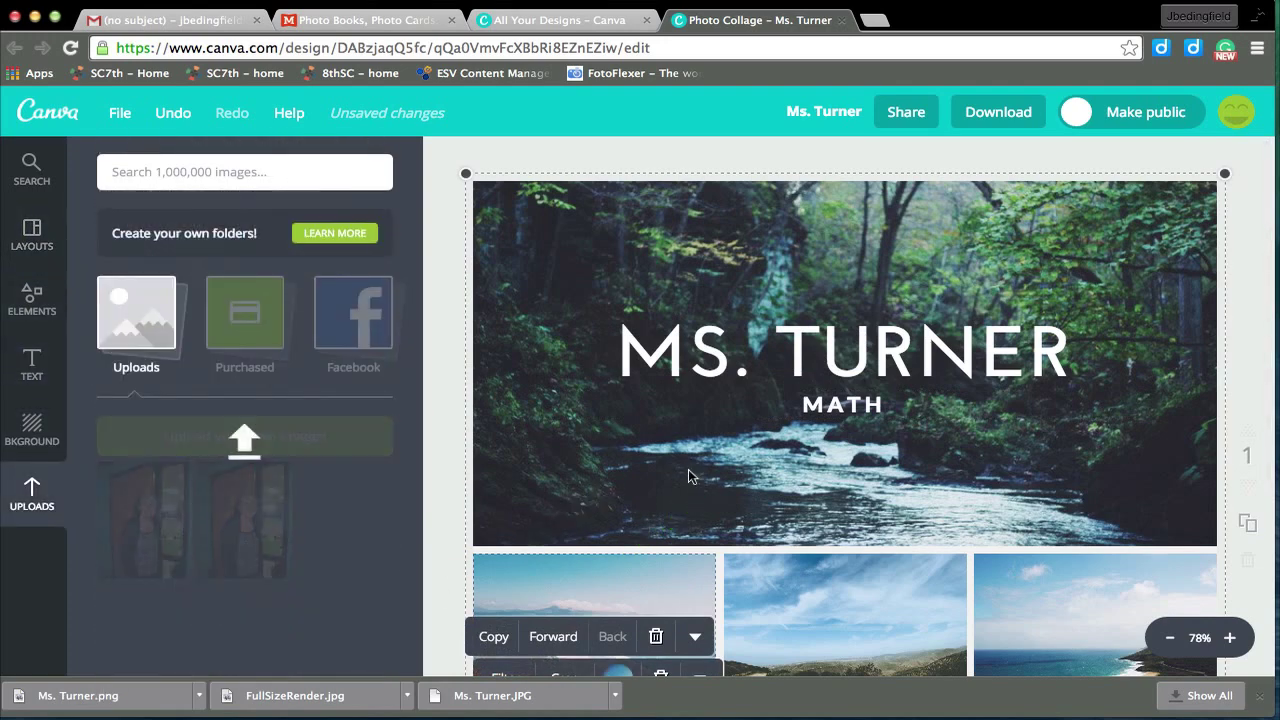
pyautogui.click(245, 525)
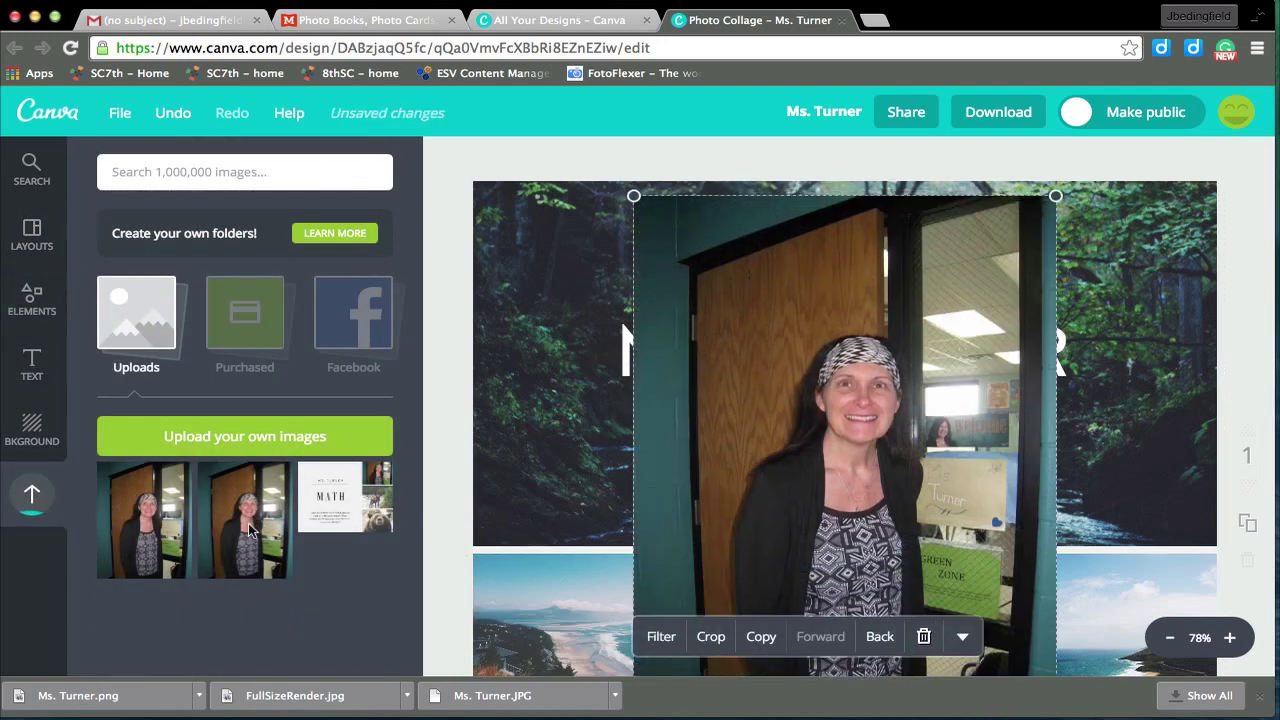
pyautogui.moveTo(885, 351); pyautogui.dragTo(804, 352)
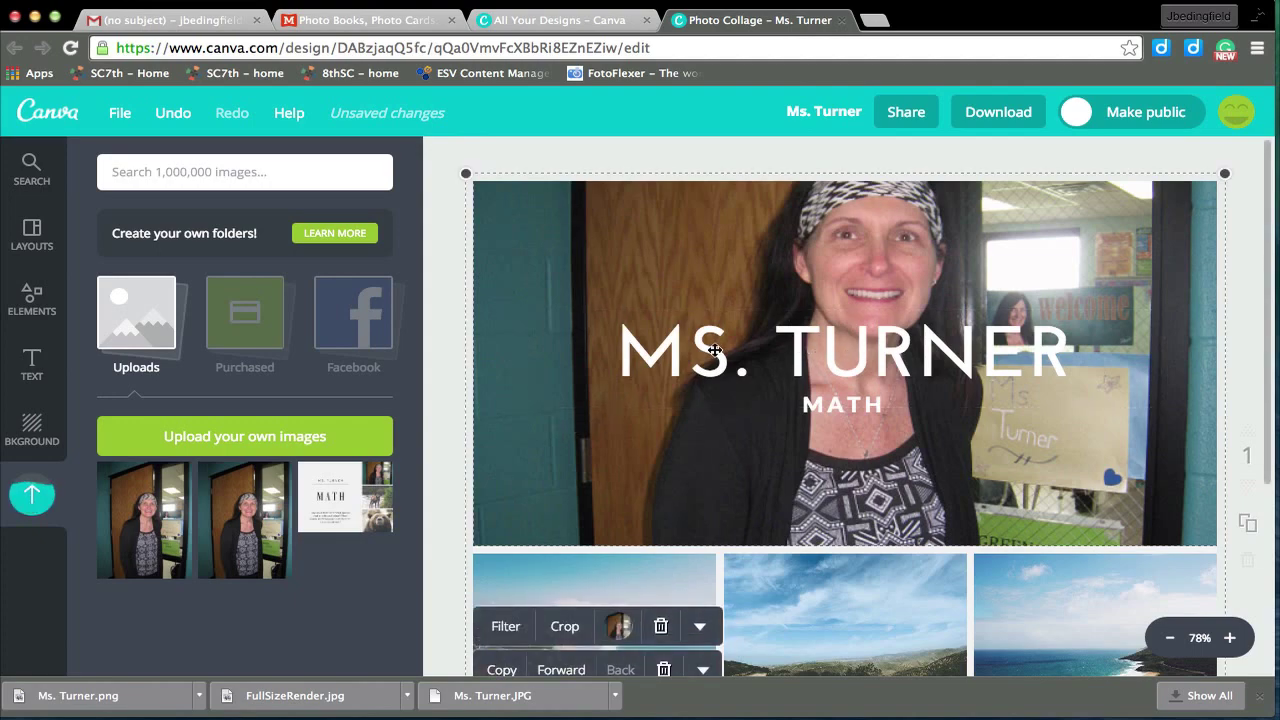
pyautogui.scroll(-3, 706, 360)
pyautogui.scroll(3, 586, 428)
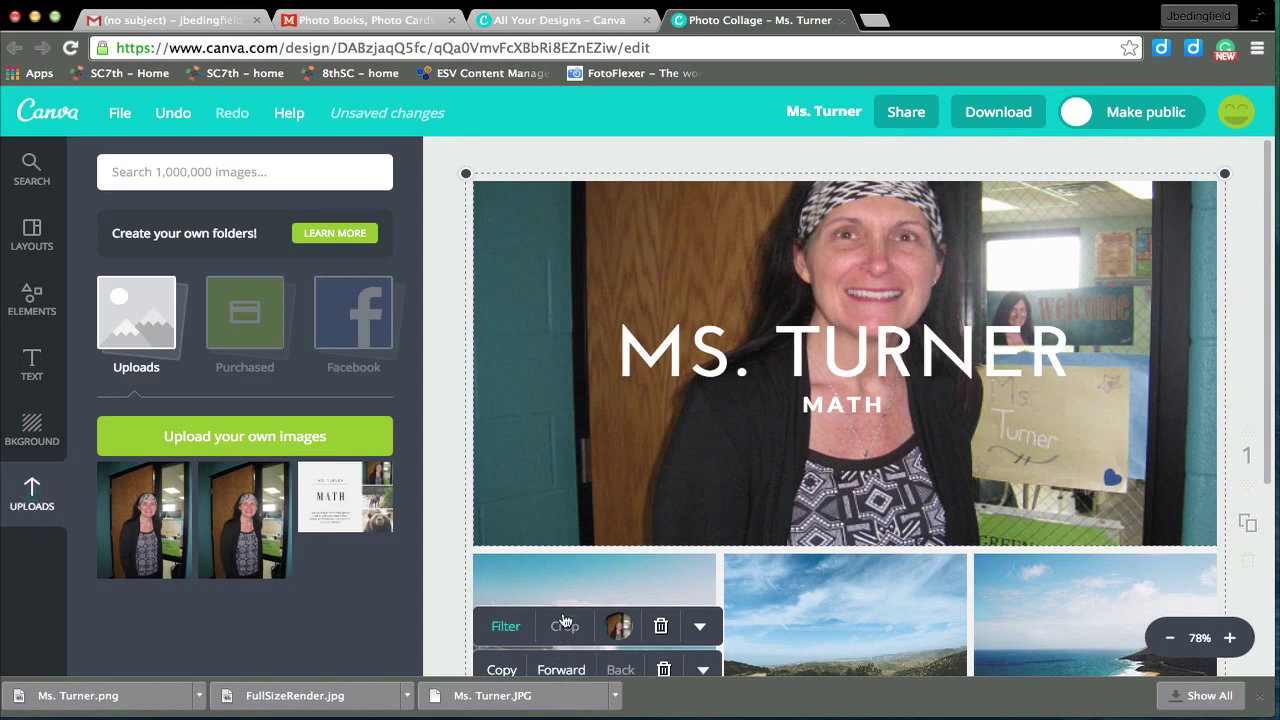
pyautogui.click(505, 626)
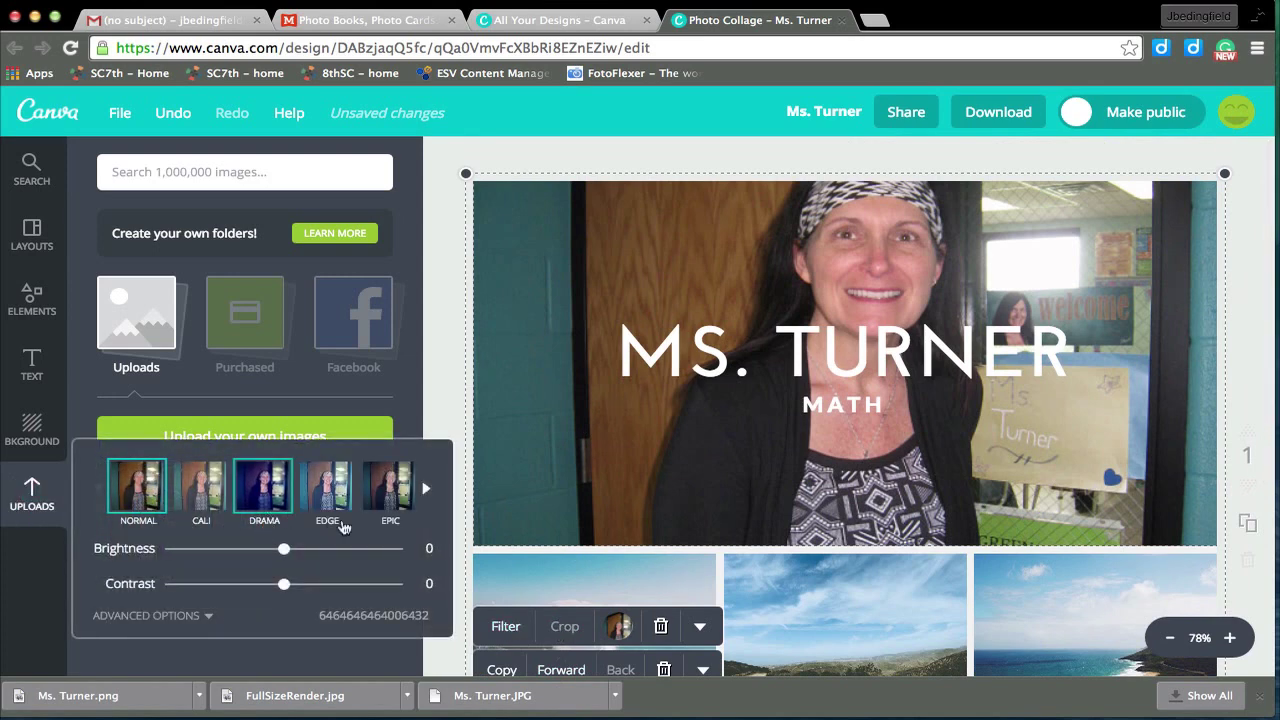
pyautogui.click(264, 487)
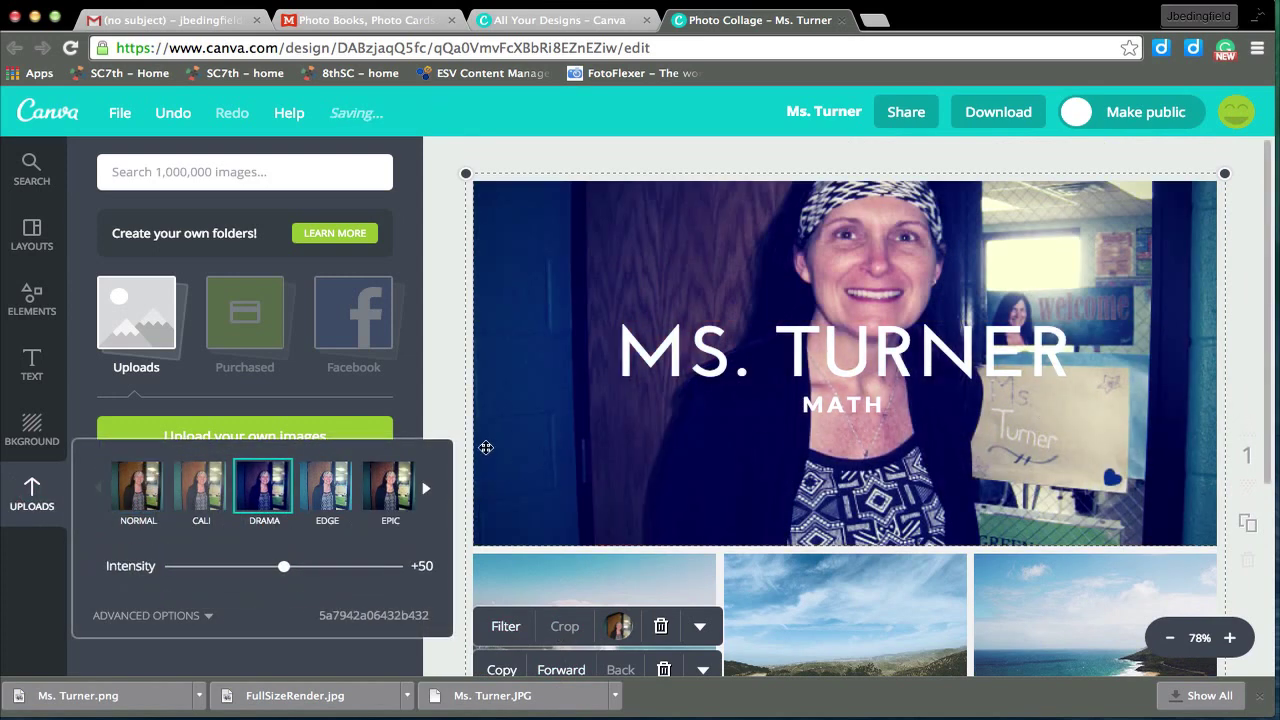
pyautogui.click(435, 378)
pyautogui.scroll(-5, 650, 445)
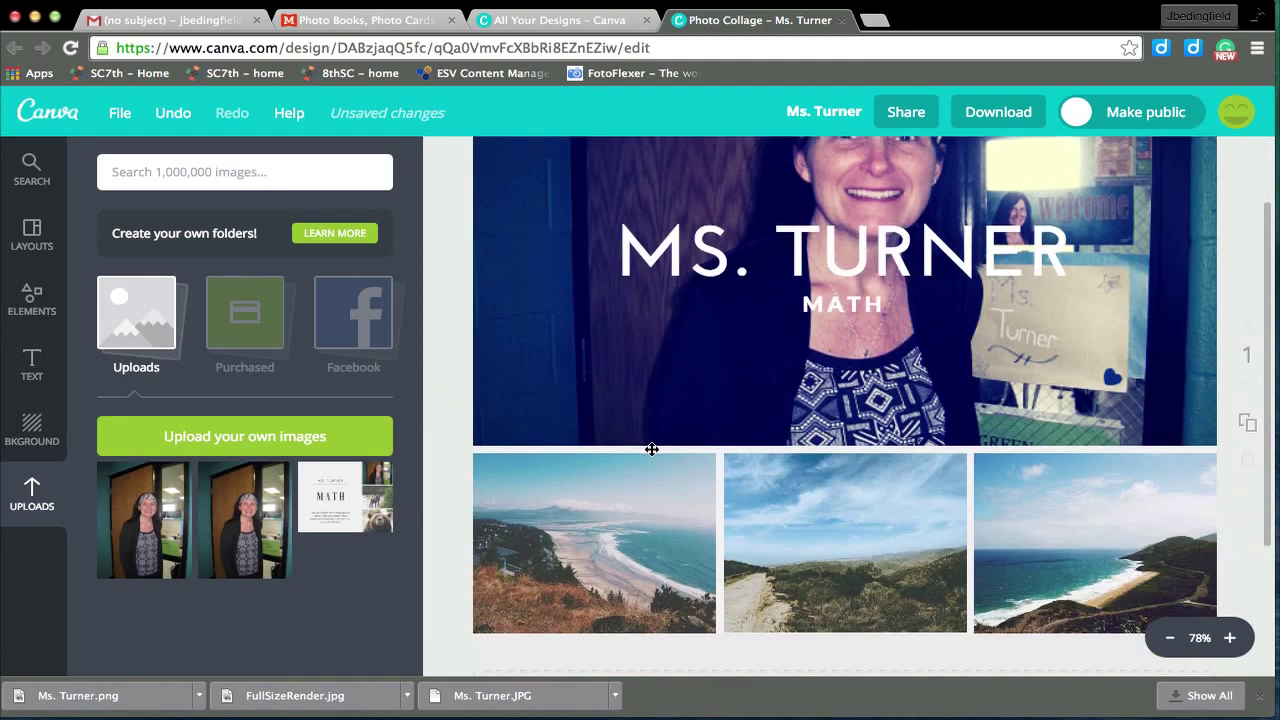
pyautogui.scroll(-1, 644, 435)
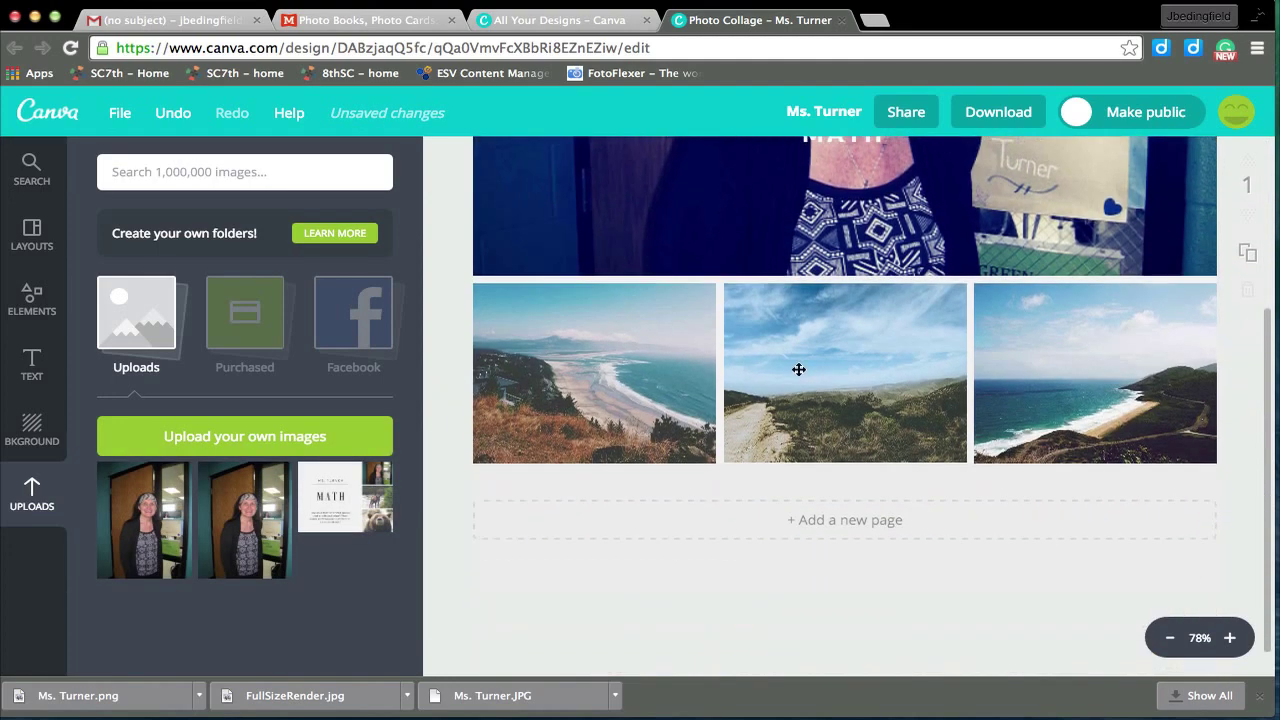
pyautogui.click(560, 388)
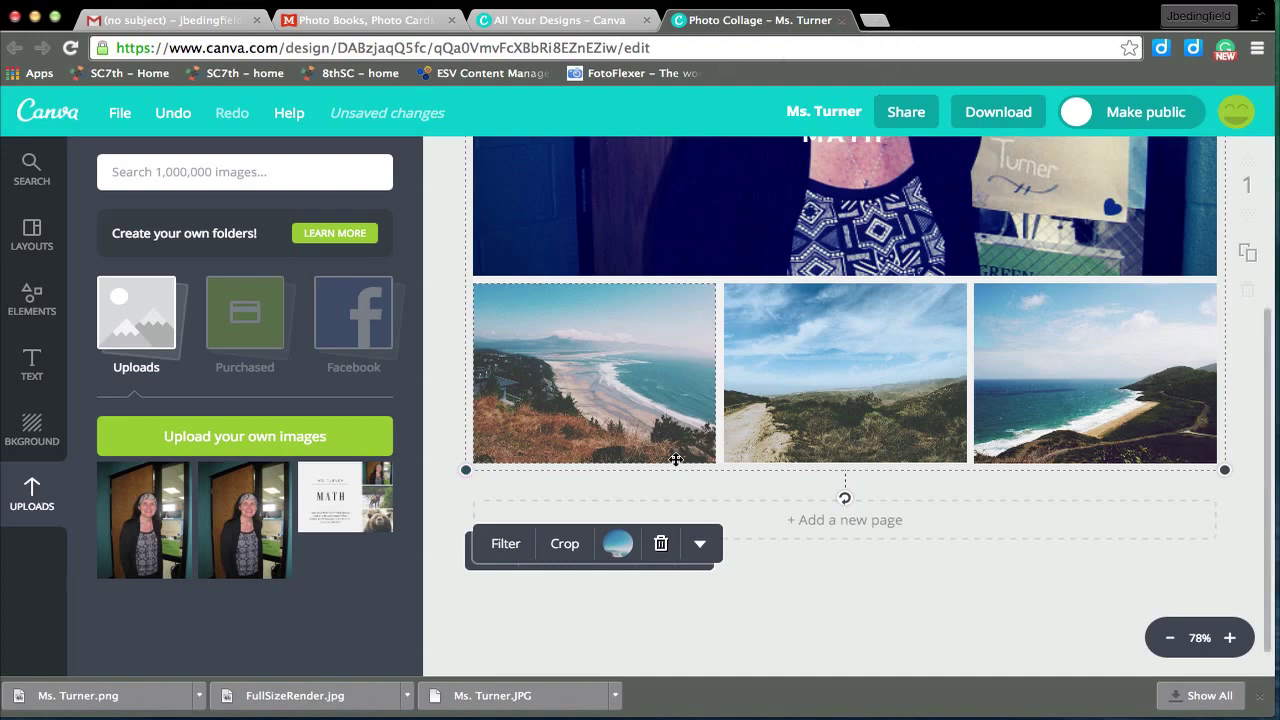
pyautogui.scroll(4, 675, 471)
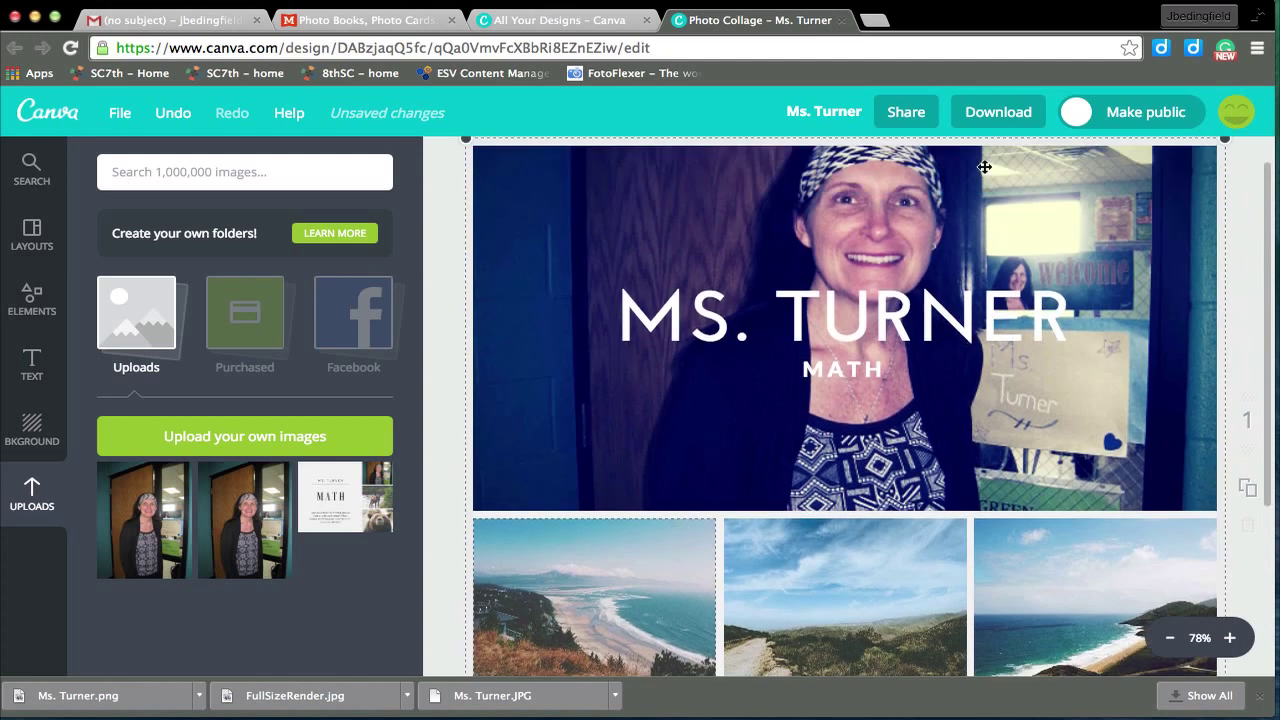
# Download the collage as a high-quality PNG image
pyautogui.click(995, 110)
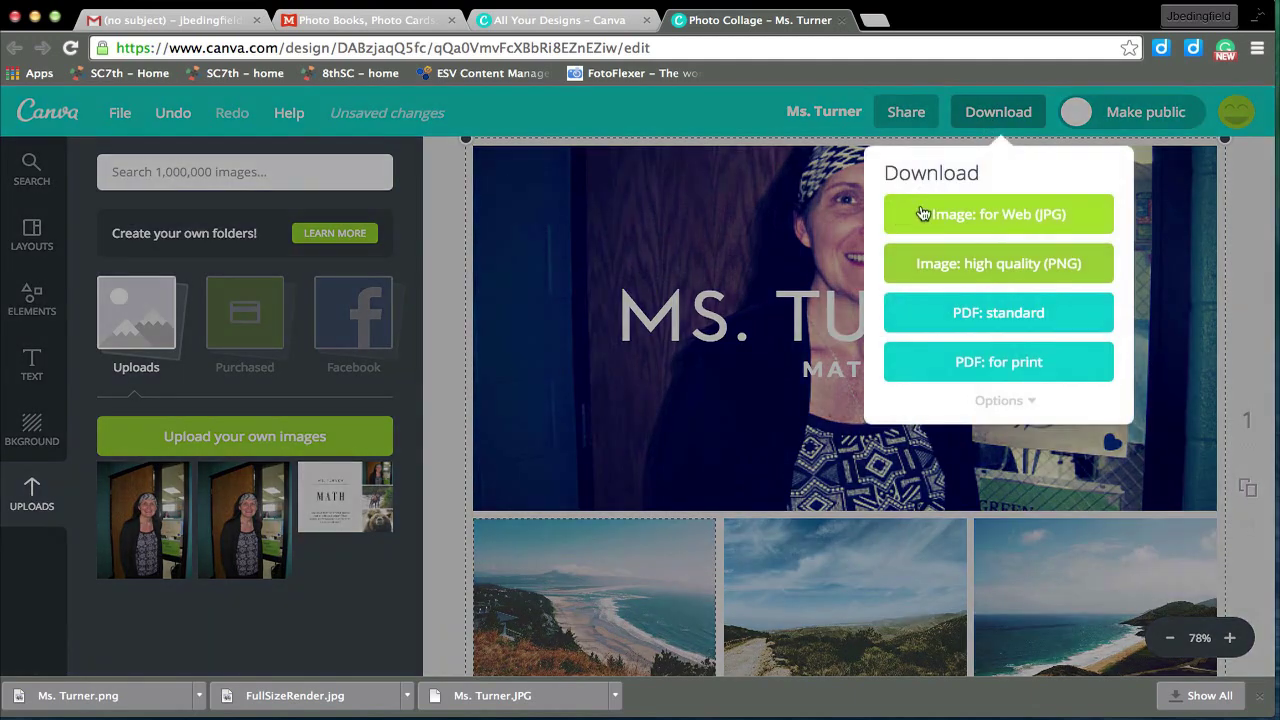
pyautogui.click(1007, 265)
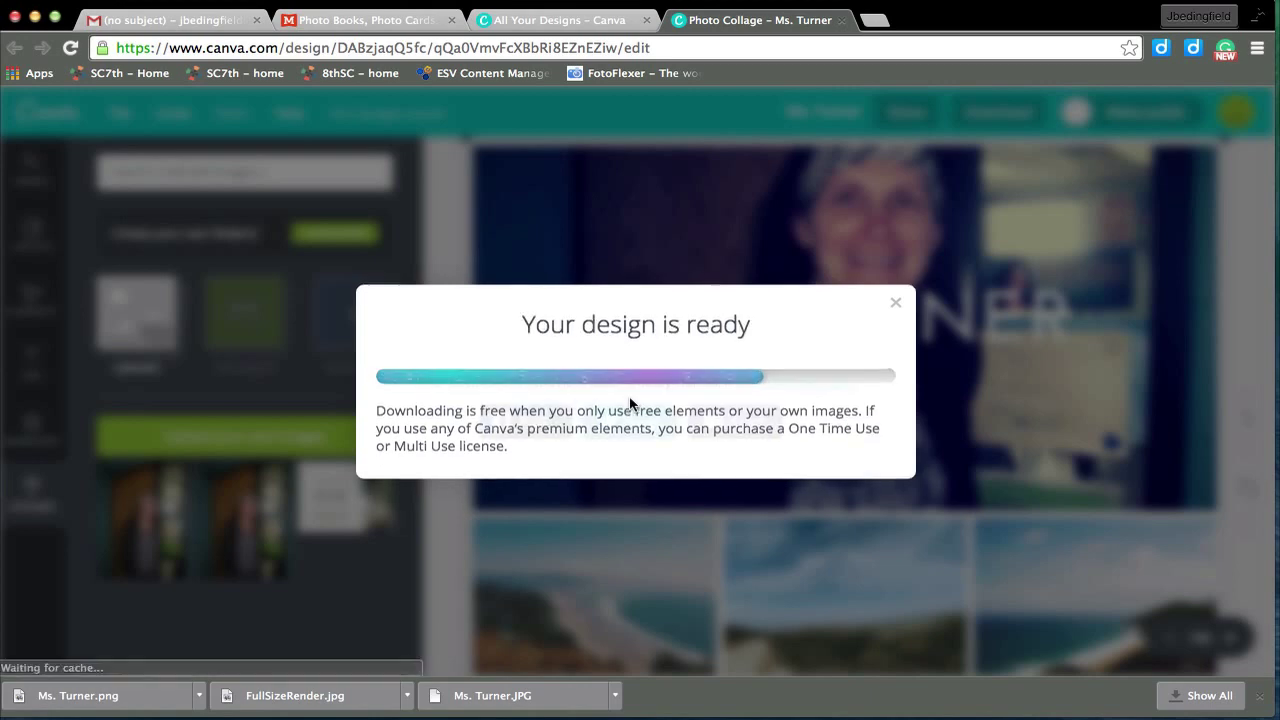
pyautogui.click(895, 306)
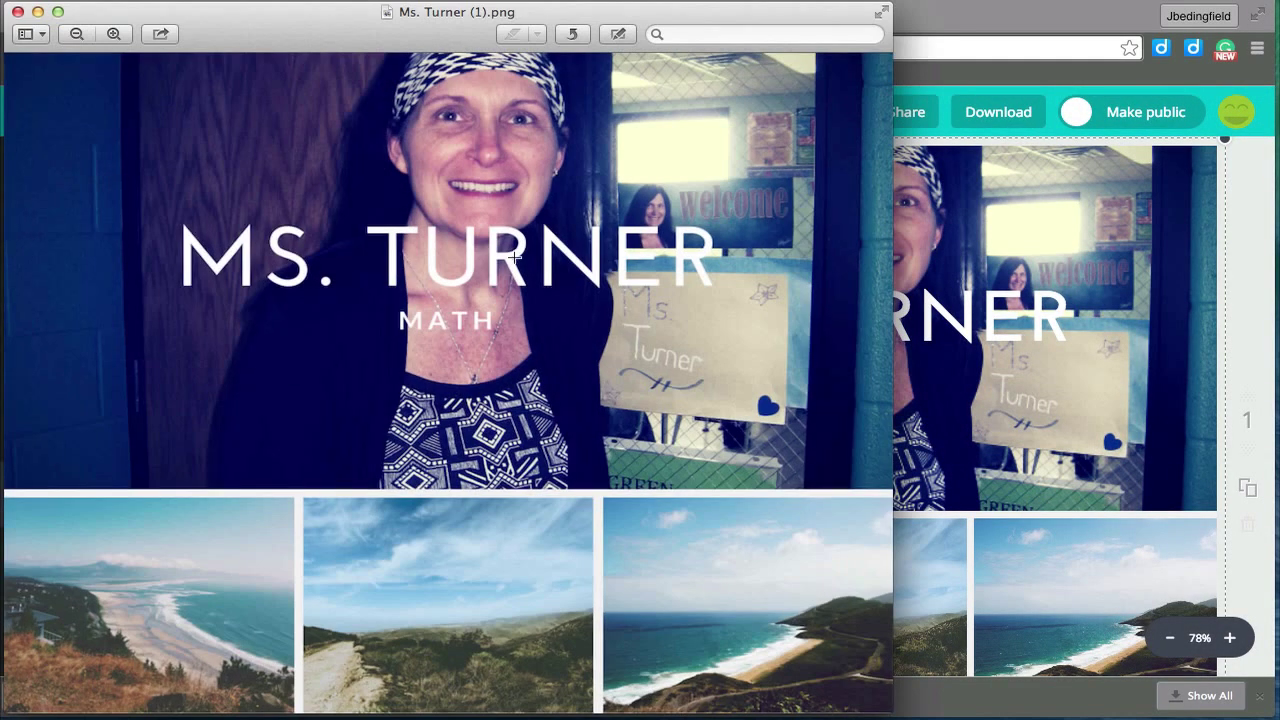
# Close the downloaded PNG's preview and switch to the Mixbook tab
pyautogui.click(18, 12)
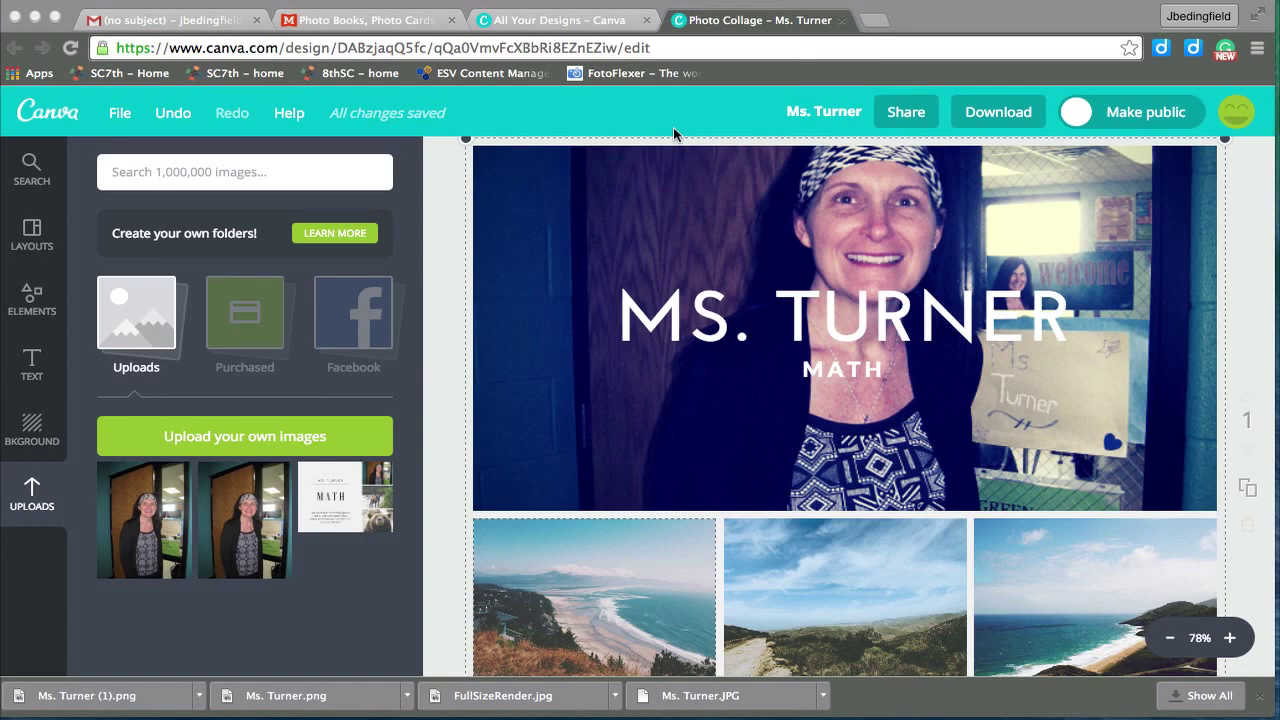
pyautogui.click(872, 20)
pyautogui.click(390, 14)
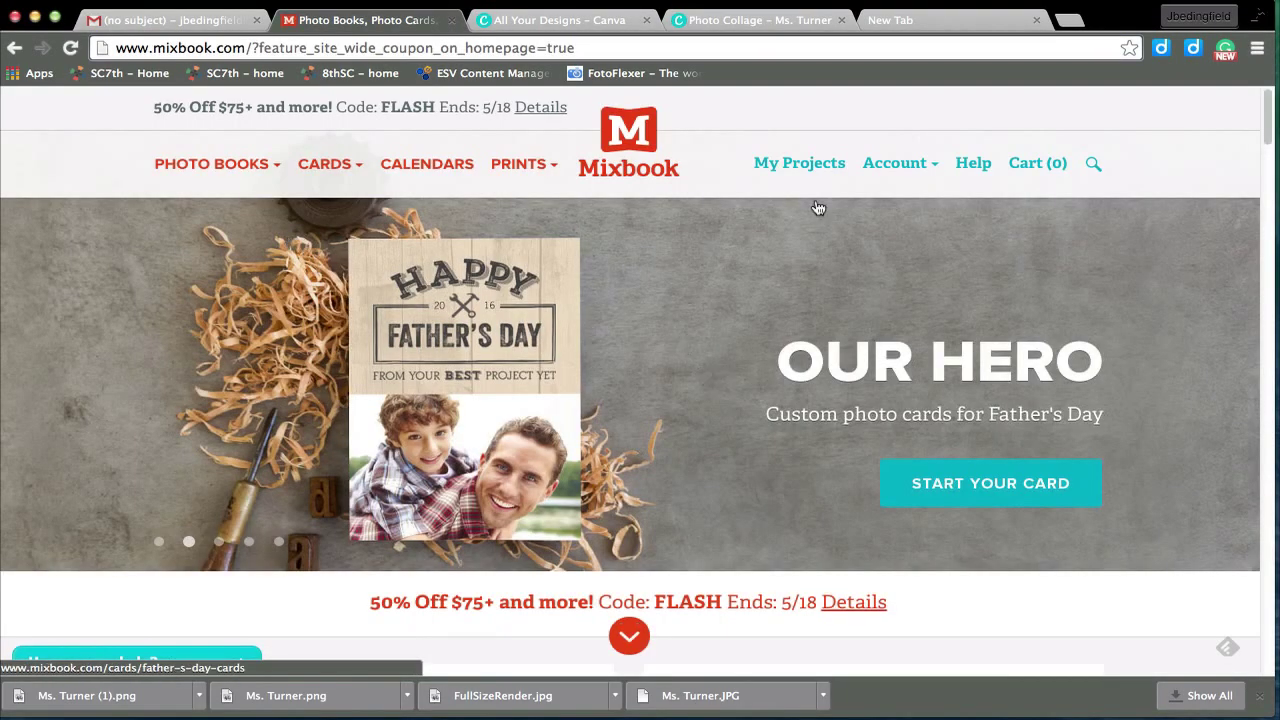
# Open the Example project from My Projects and flip its preview to the next spread
pyautogui.click(800, 163)
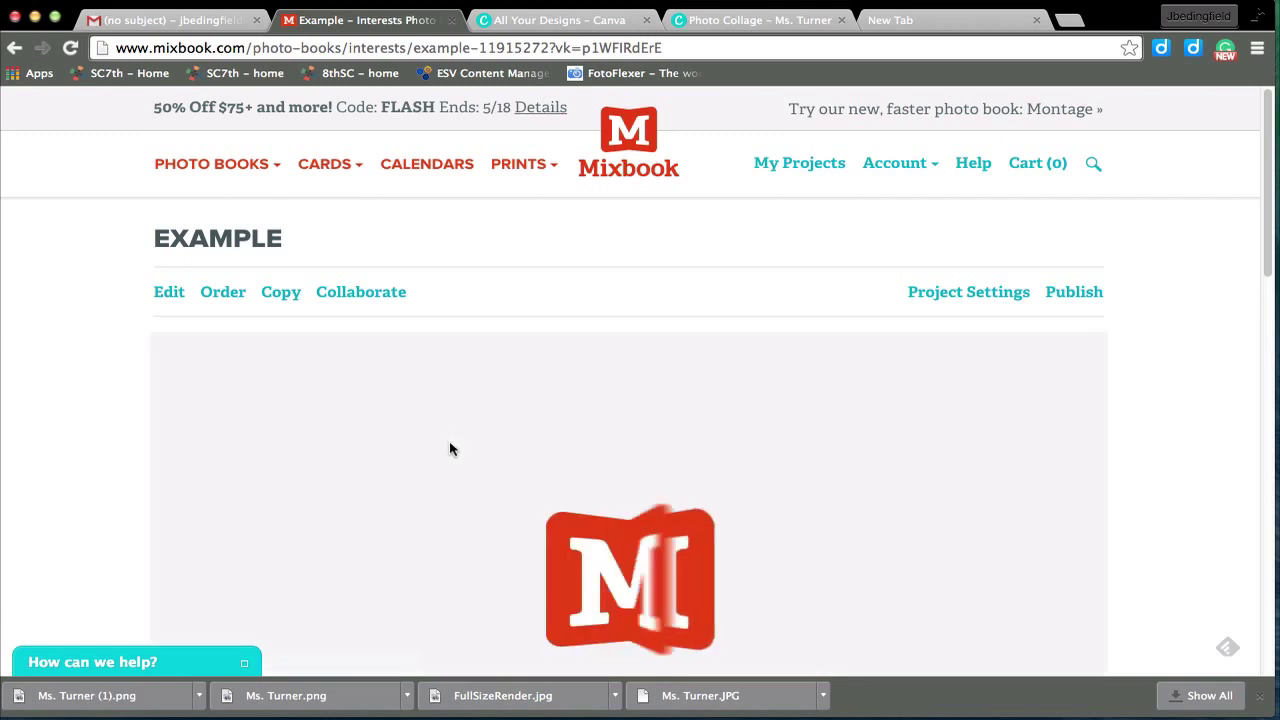
pyautogui.scroll(-1, 1173, 354)
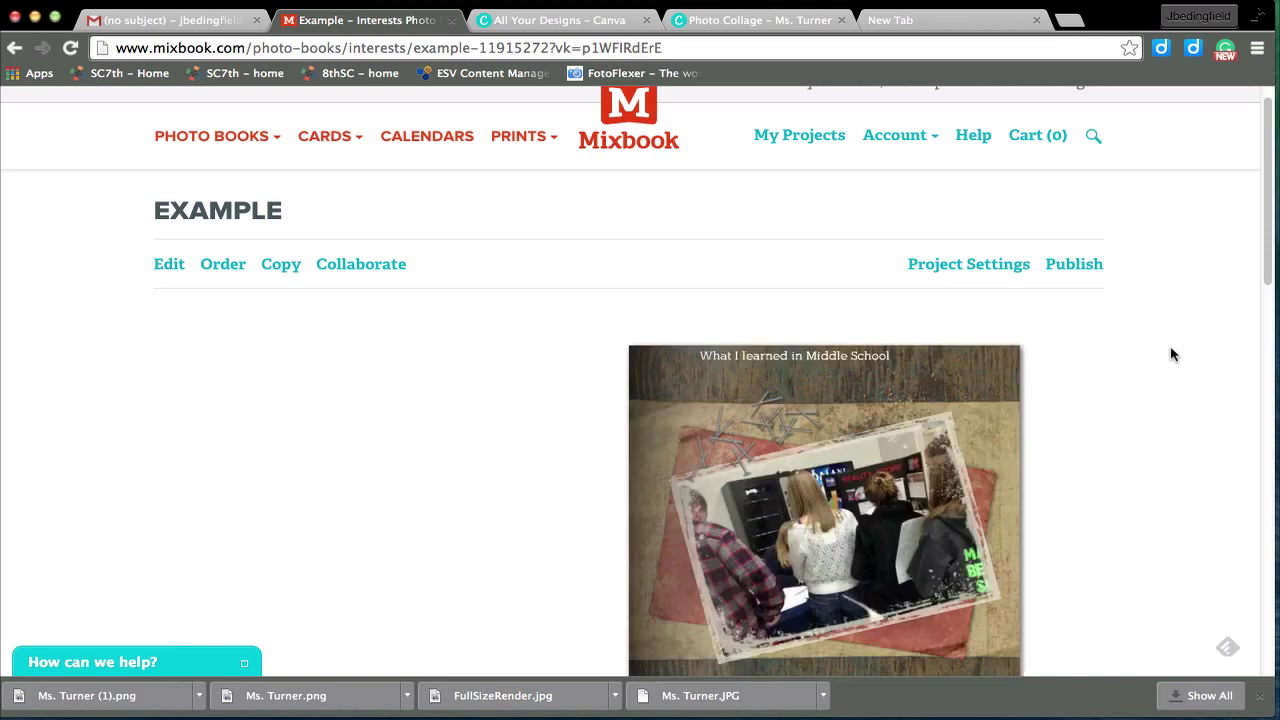
pyautogui.scroll(-4, 1173, 354)
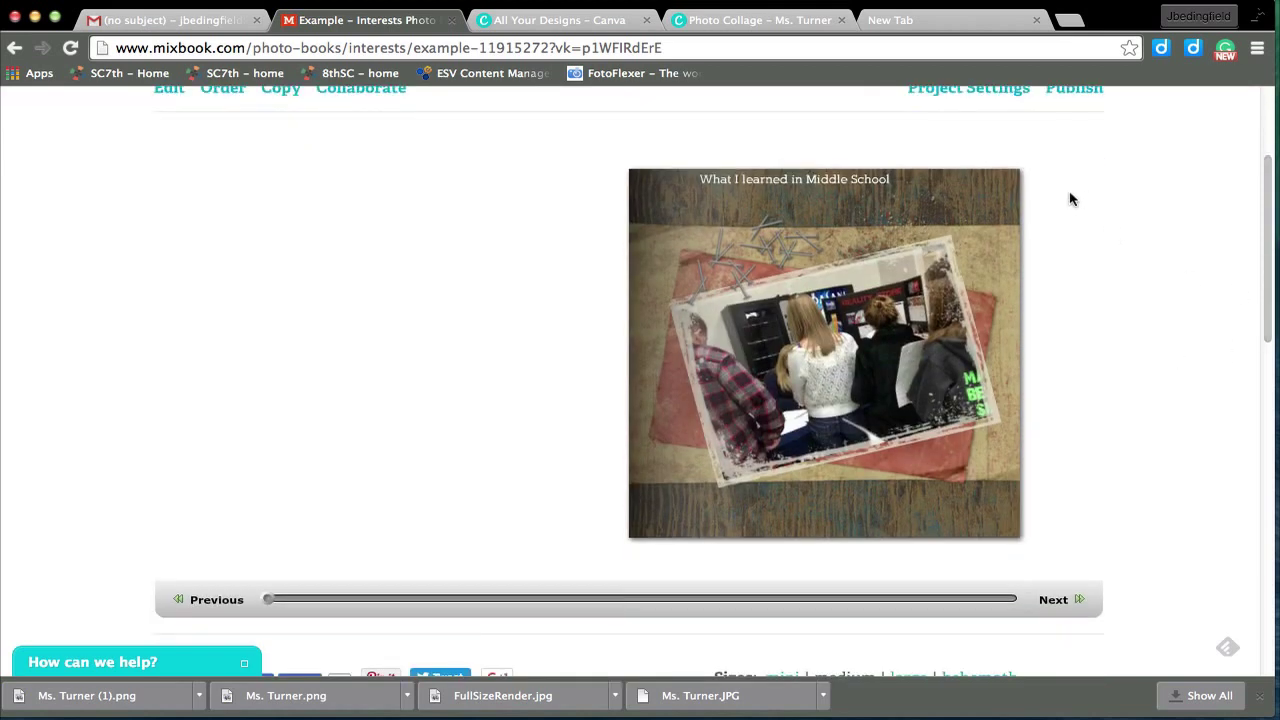
pyautogui.click(996, 181)
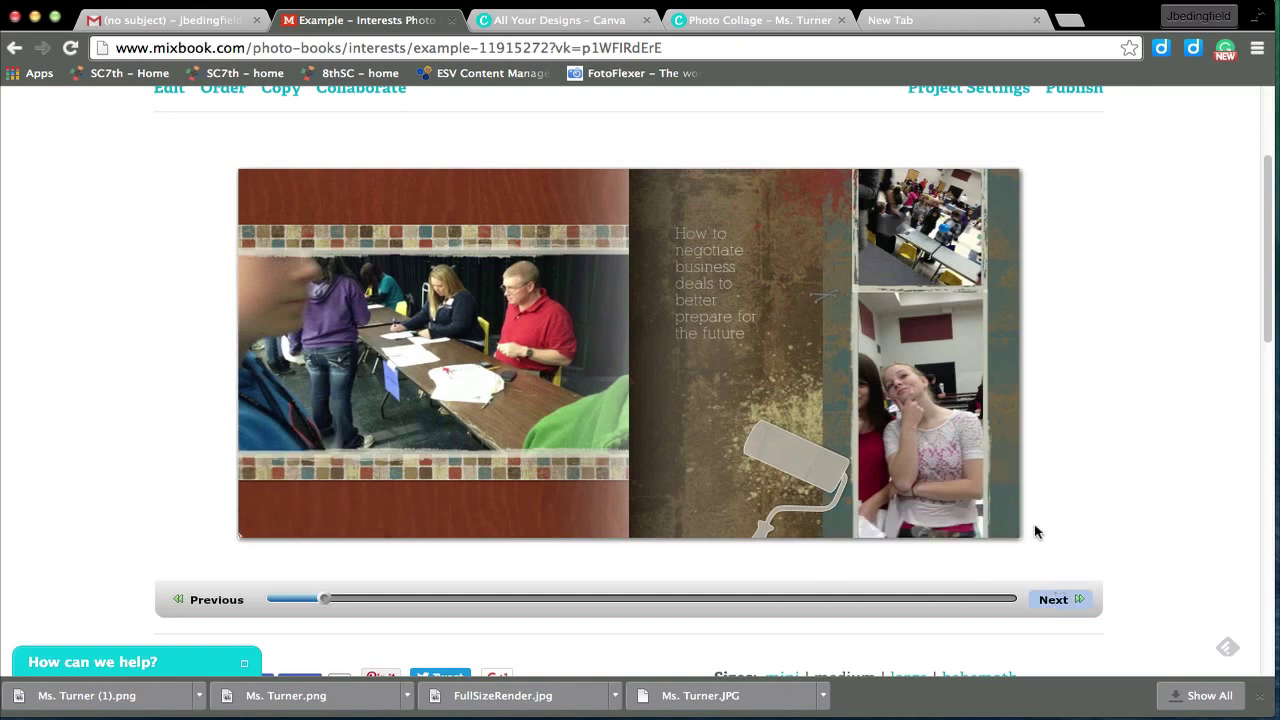
pyautogui.scroll(2, 1183, 431)
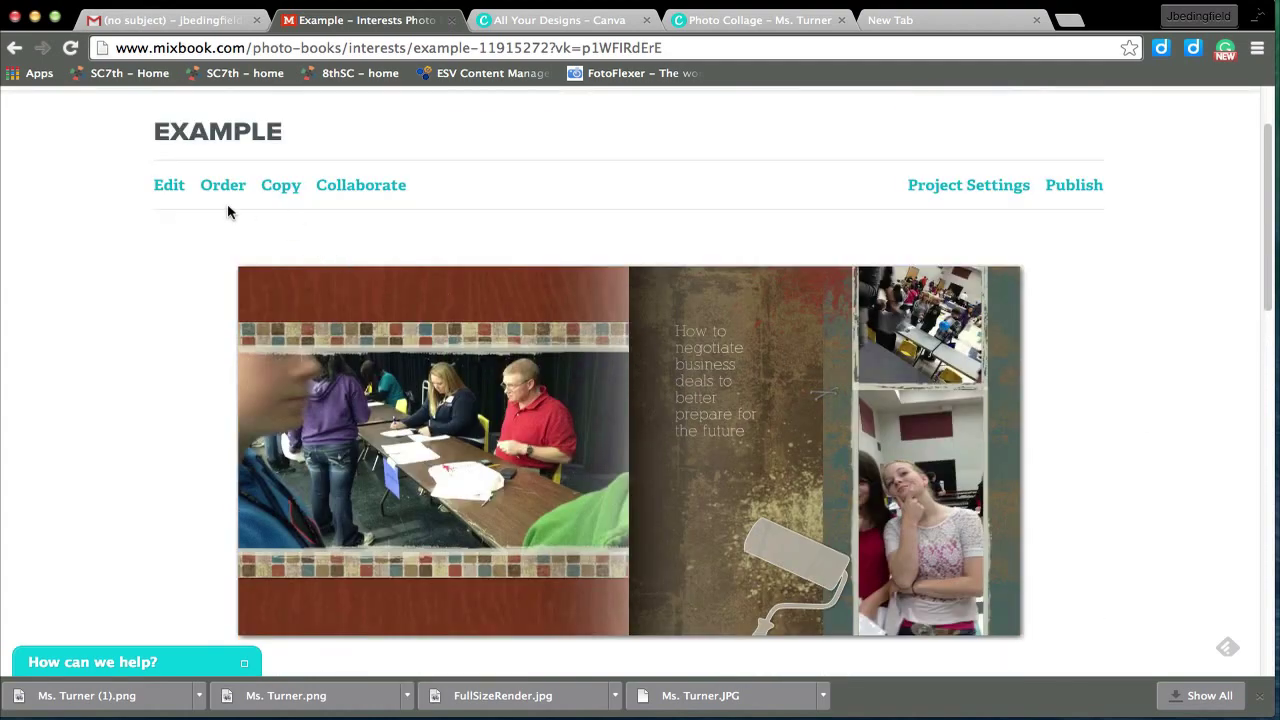
# Open the Example book in the editor and drag the two-women photo onto page 4
pyautogui.click(167, 187)
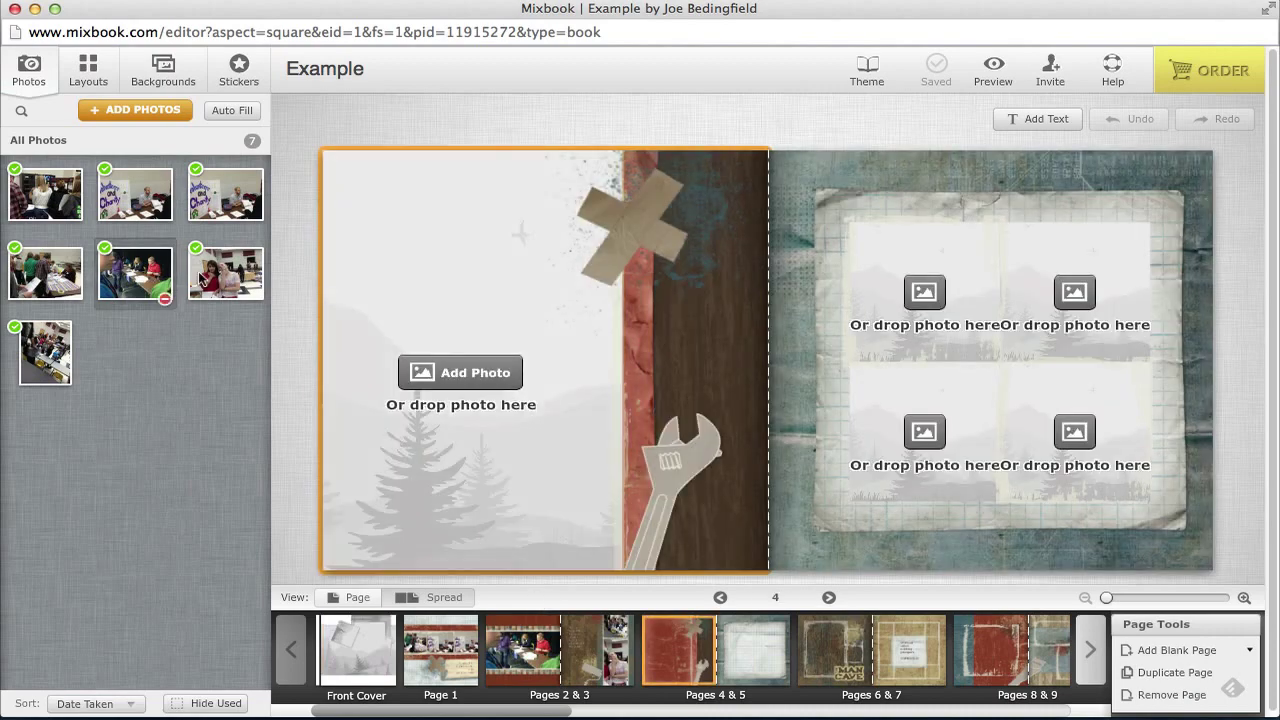
pyautogui.moveTo(225, 276); pyautogui.dragTo(421, 362)
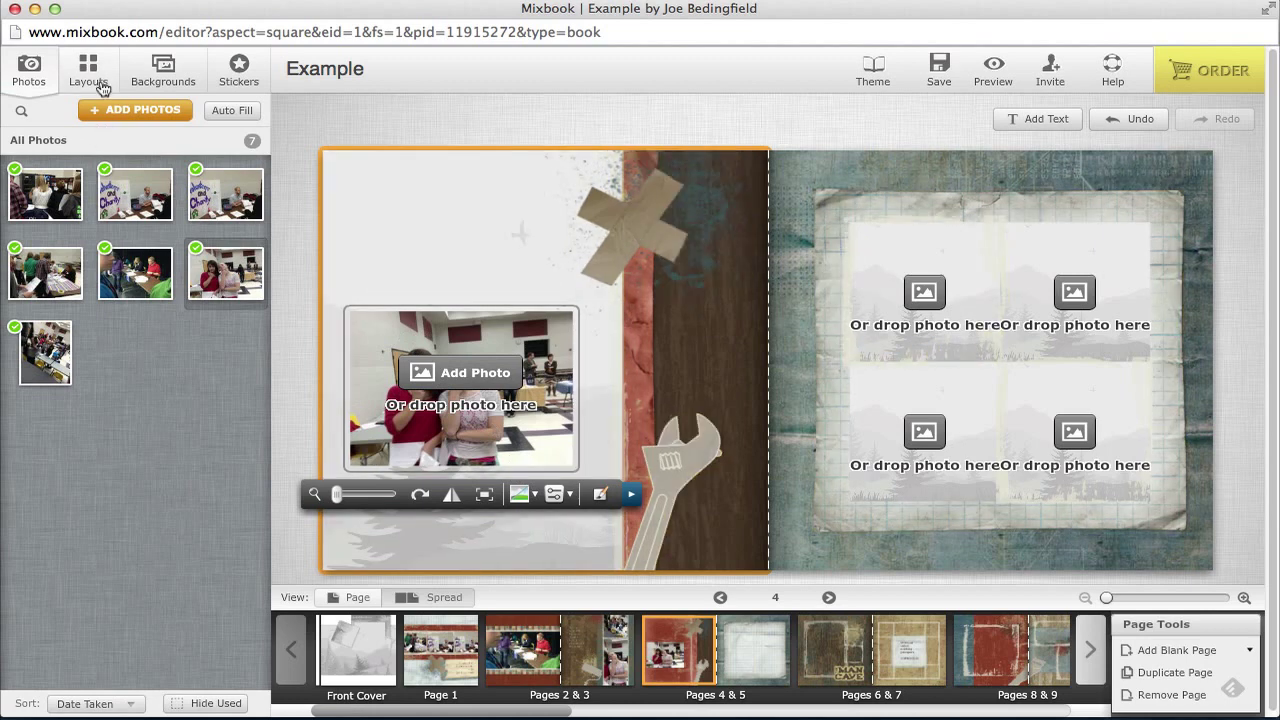
# Place a heart shape from the Stickers tab above the photo on page 4
pyautogui.click(152, 78)
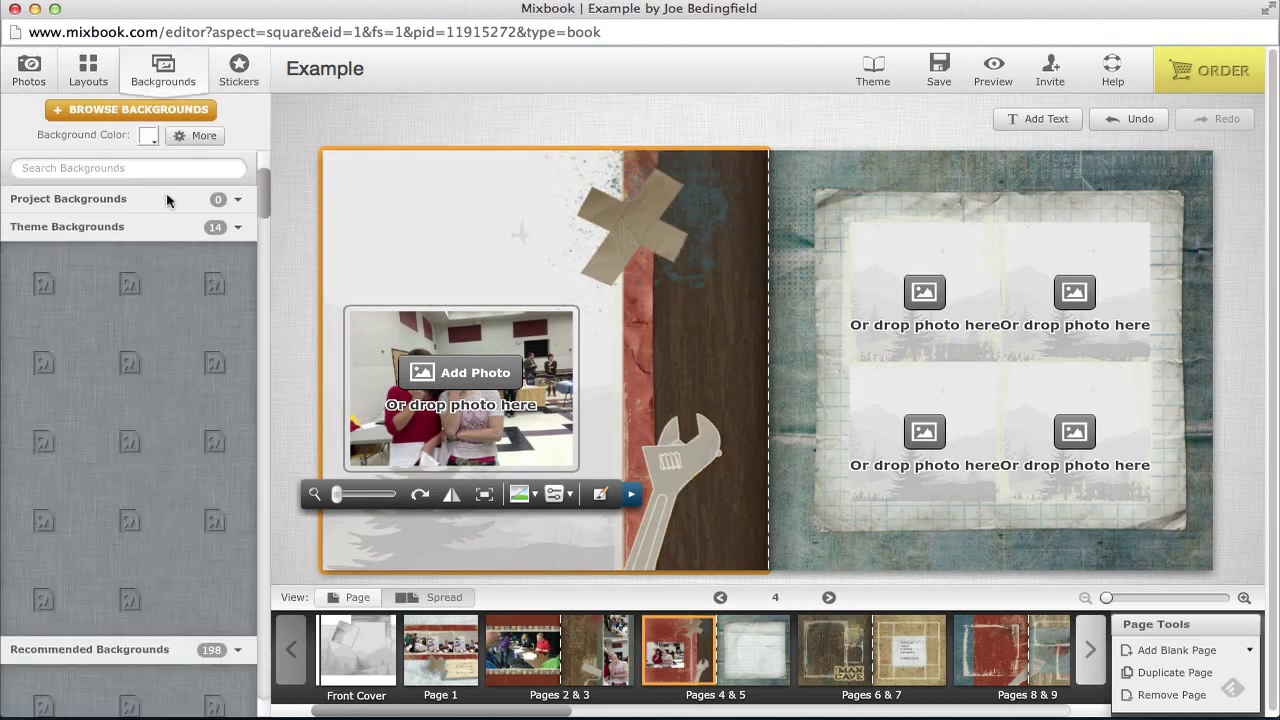
pyautogui.click(232, 78)
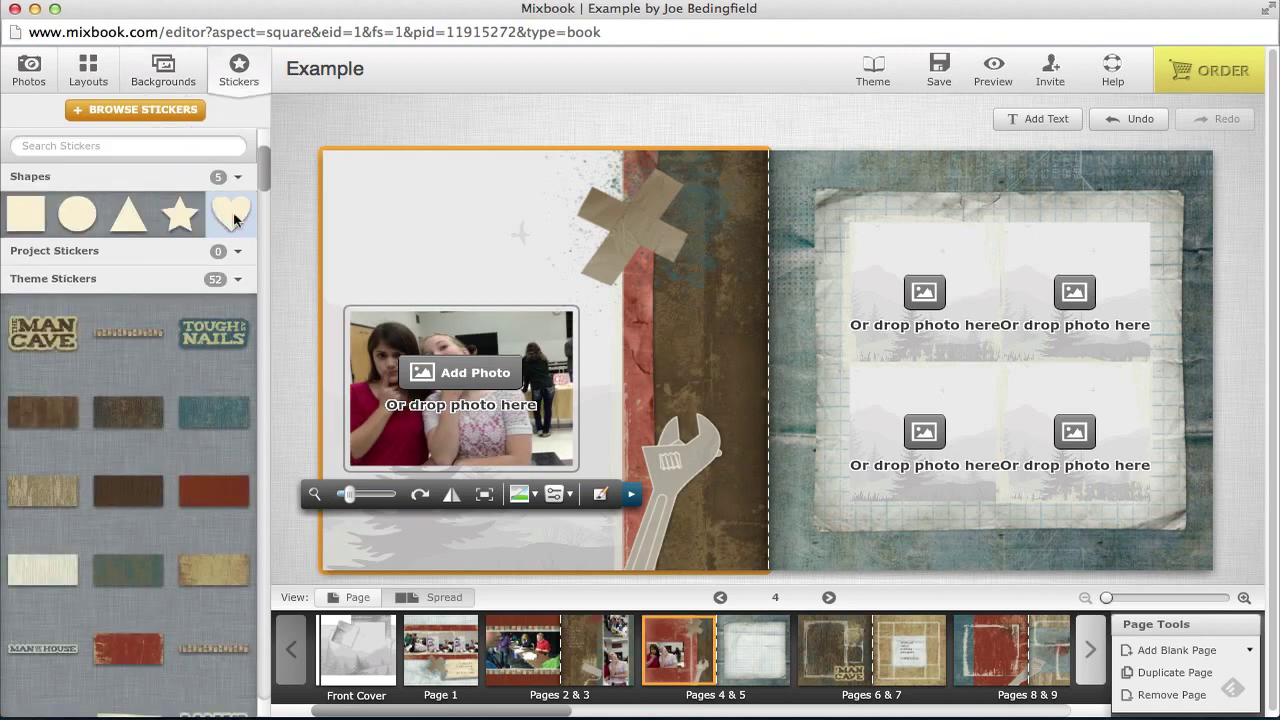
pyautogui.moveTo(230, 213); pyautogui.dragTo(385, 252)
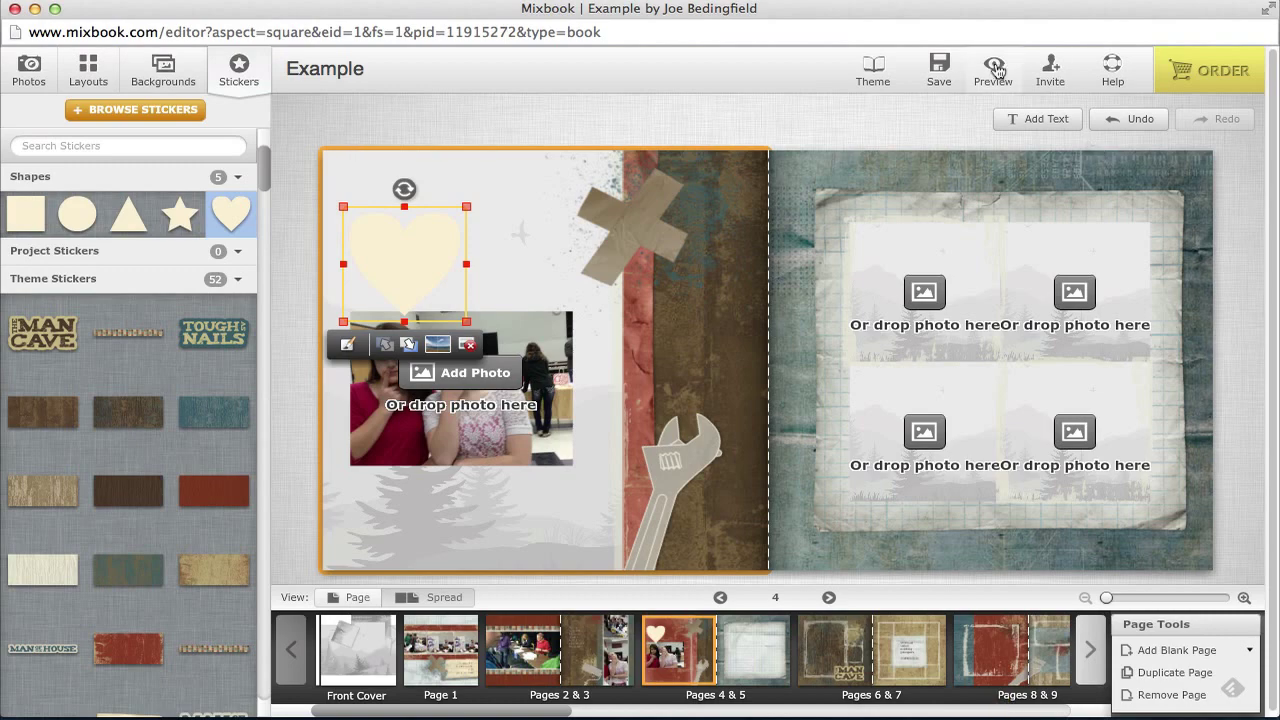
pyautogui.click(880, 240)
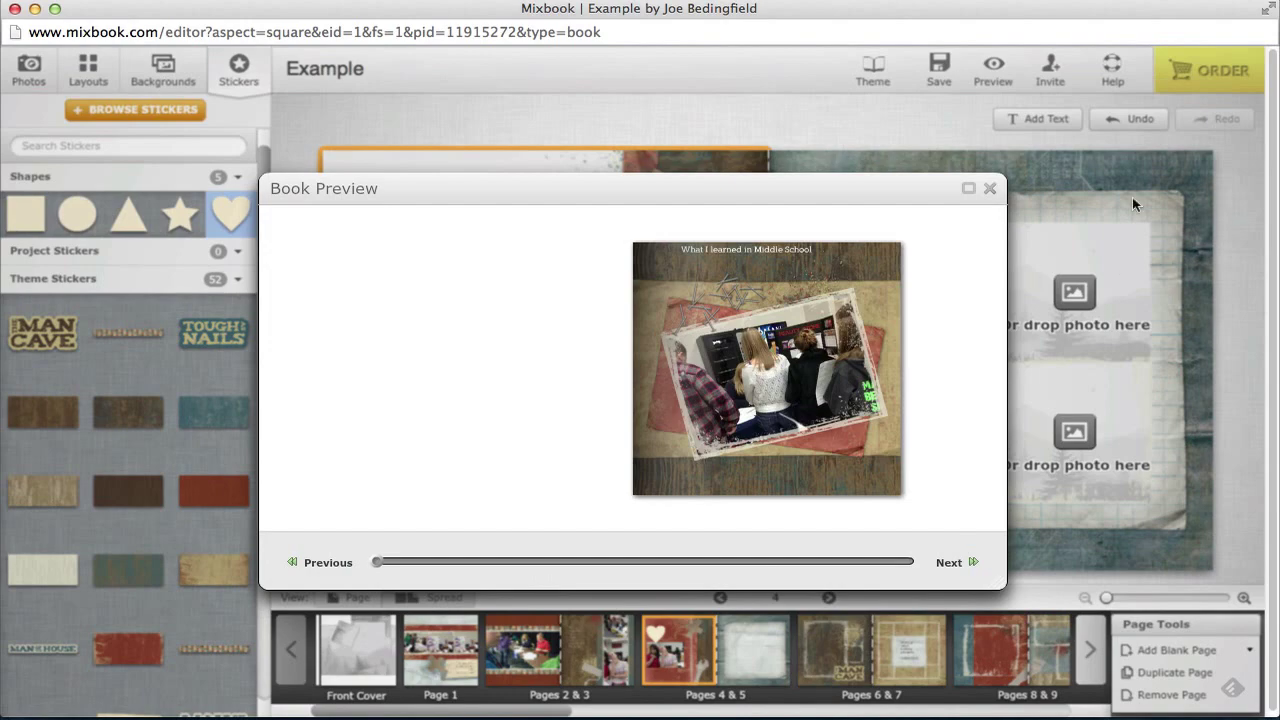
# Maximize the Book Preview and flip forward to the 'Communicate with professionals' page
pyautogui.click(968, 193)
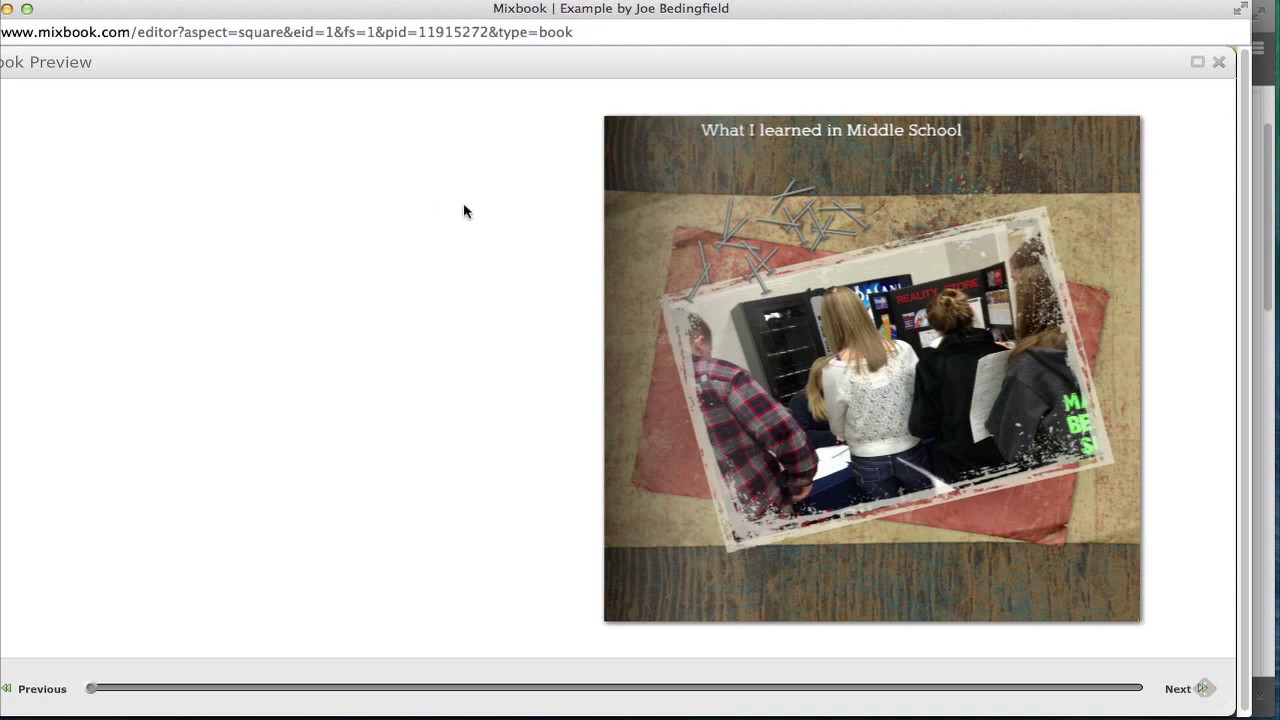
pyautogui.click(1084, 367)
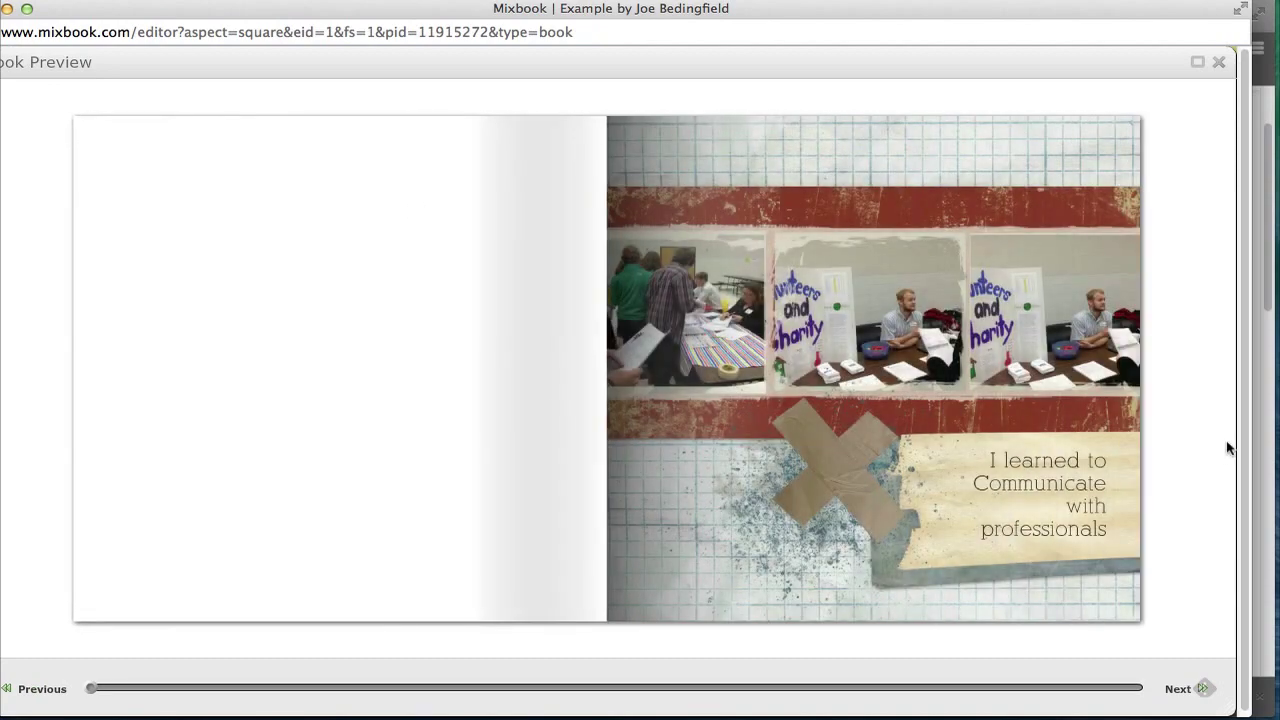